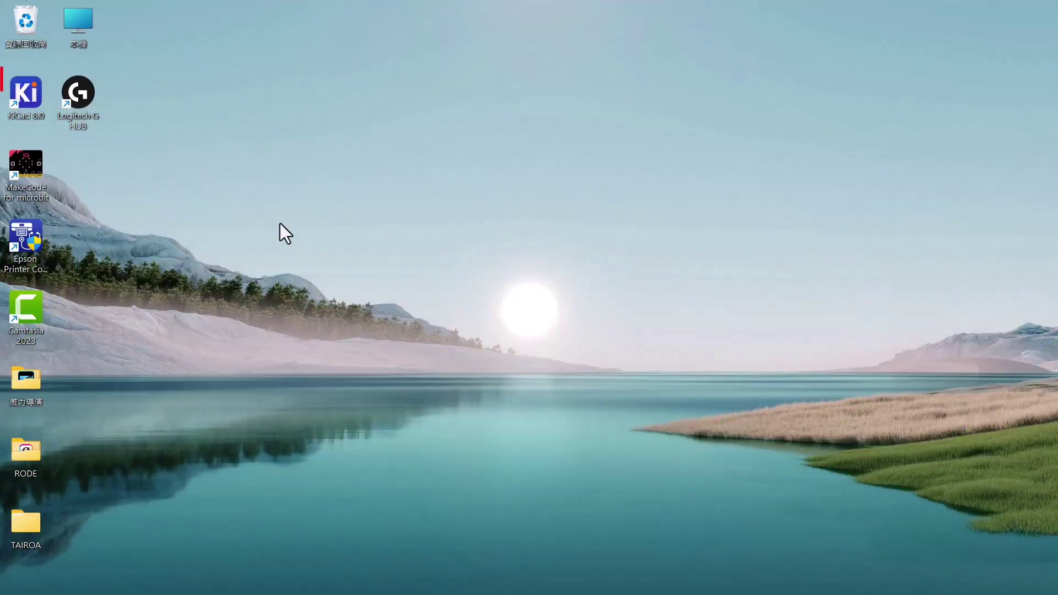
Step: Launch KiCad 8.0 from the desktop
{"action": "double_click", "coordinate": [26, 97]}
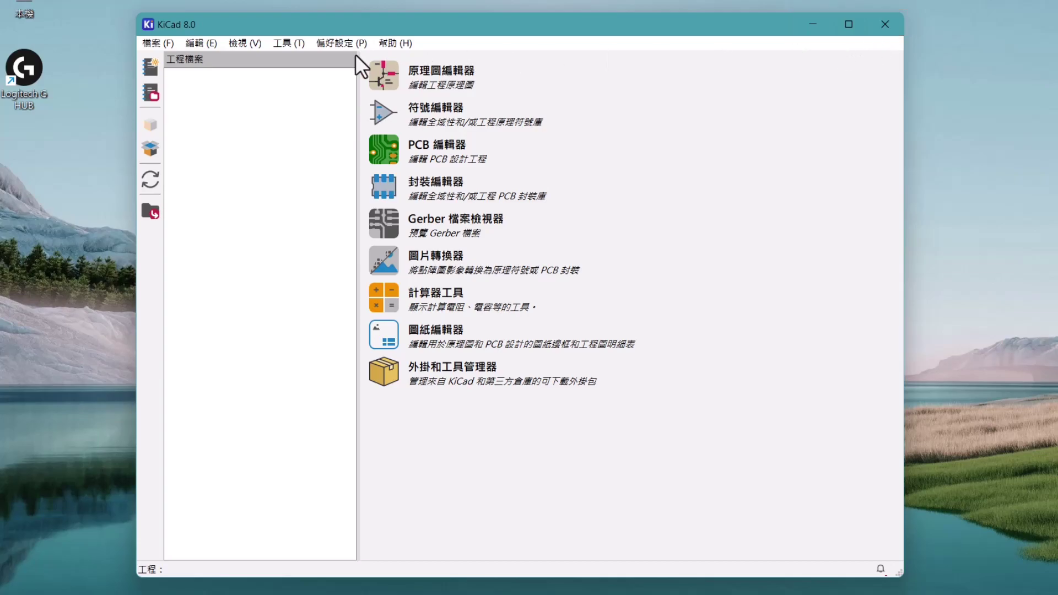
{"action": "left_click", "coordinate": [157, 44]}
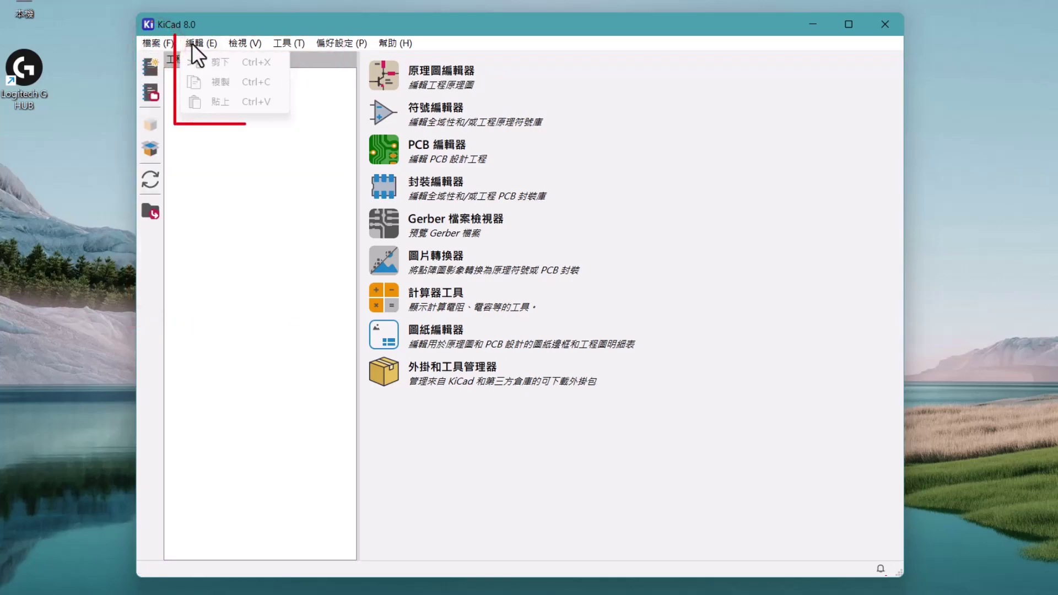
{"action": "mouse_move", "coordinate": [241, 42]}
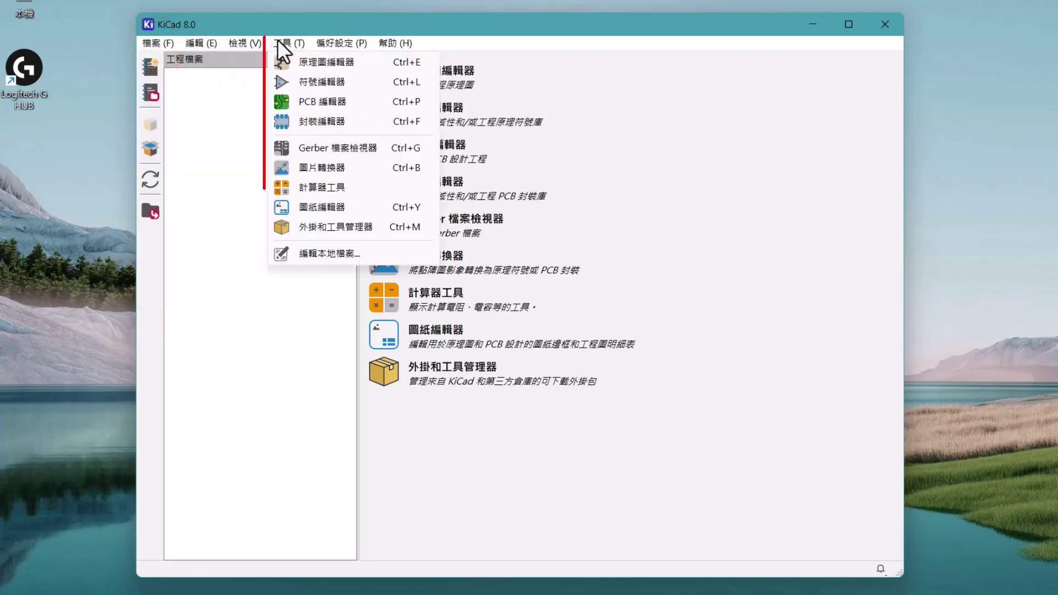
{"action": "mouse_move", "coordinate": [334, 43]}
{"action": "mouse_move", "coordinate": [381, 43]}
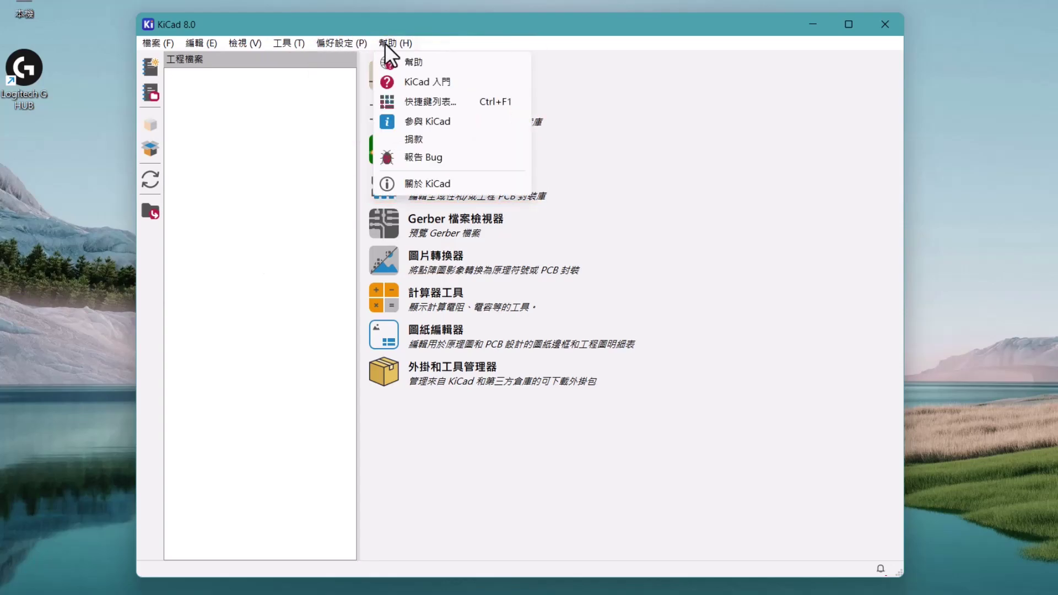
{"action": "left_click", "coordinate": [385, 43]}
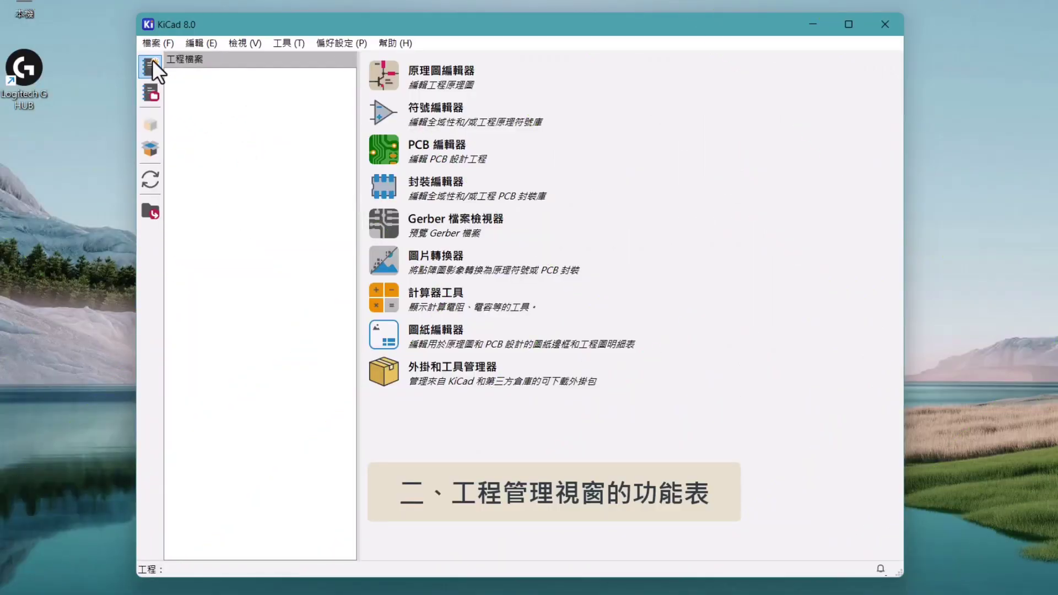
{"action": "left_click", "coordinate": [151, 42]}
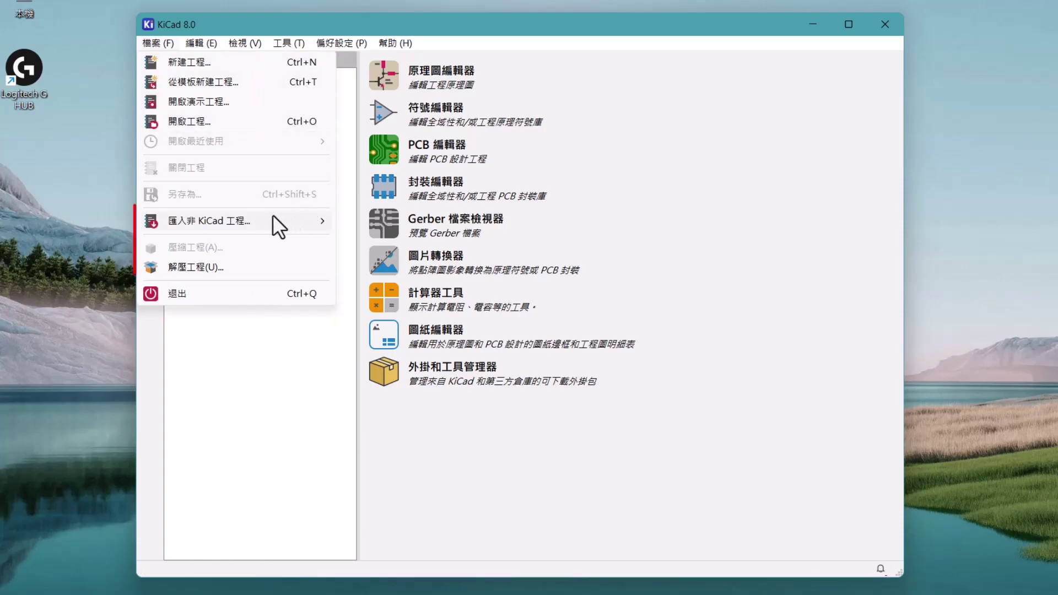
{"action": "mouse_move", "coordinate": [270, 217]}
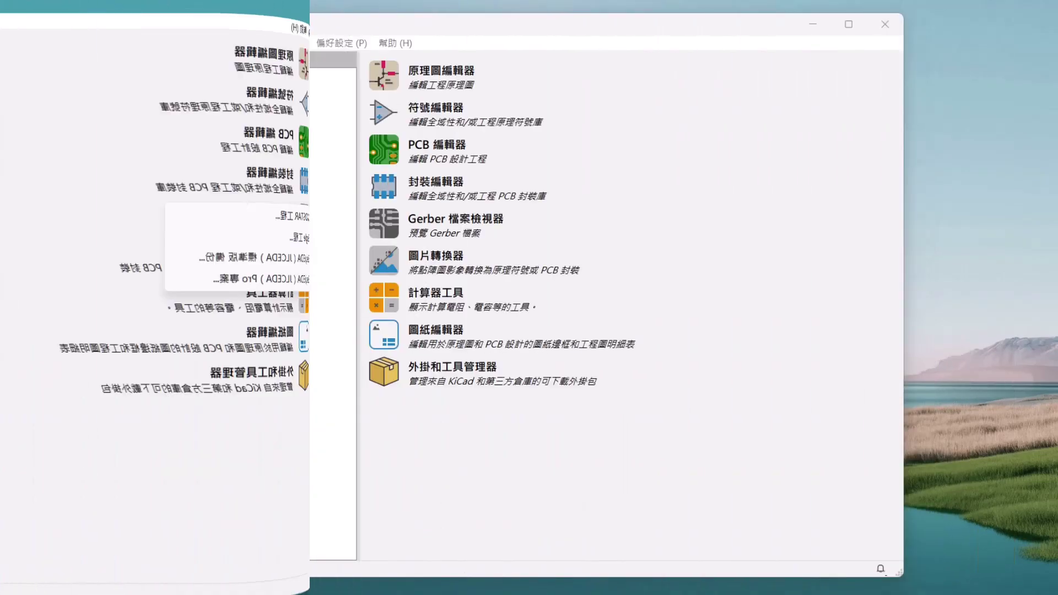
{"action": "left_click", "coordinate": [270, 164]}
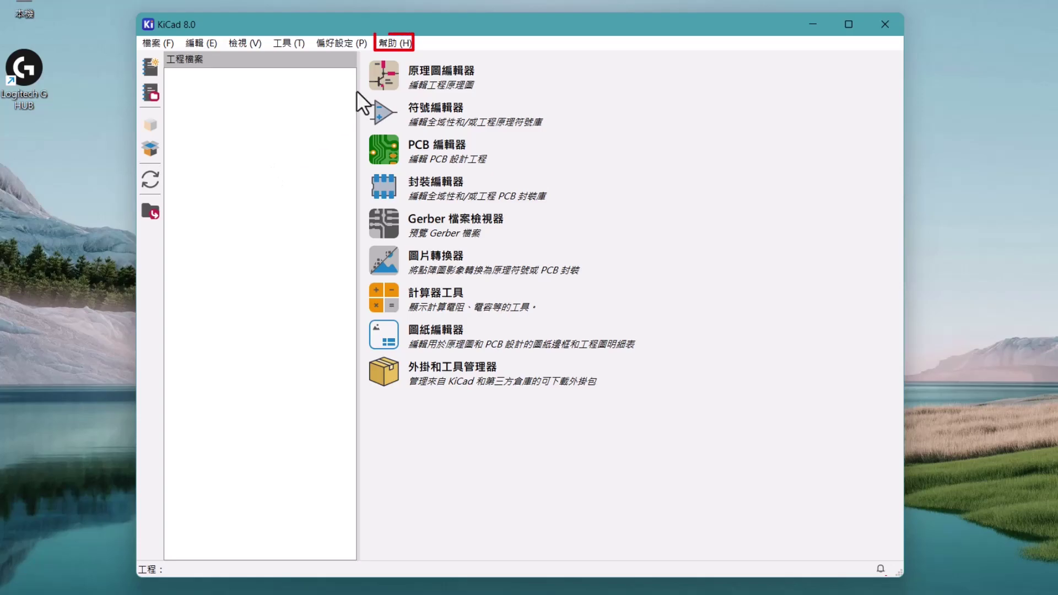
Step: Look through the hotkey list for the 3D viewer commands and close the list
{"action": "left_click", "coordinate": [390, 45]}
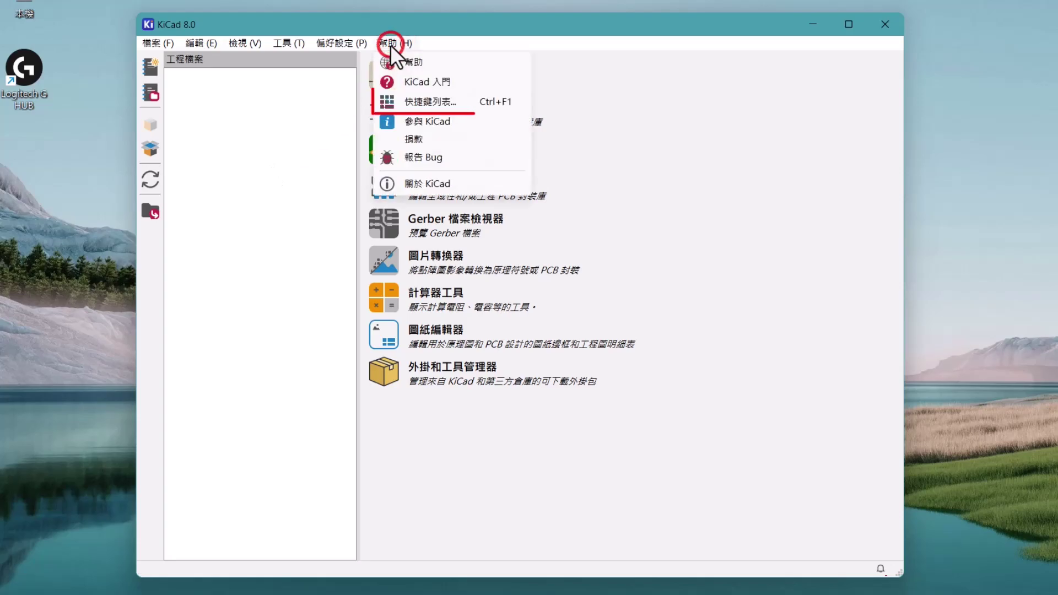
{"action": "left_click", "coordinate": [426, 103]}
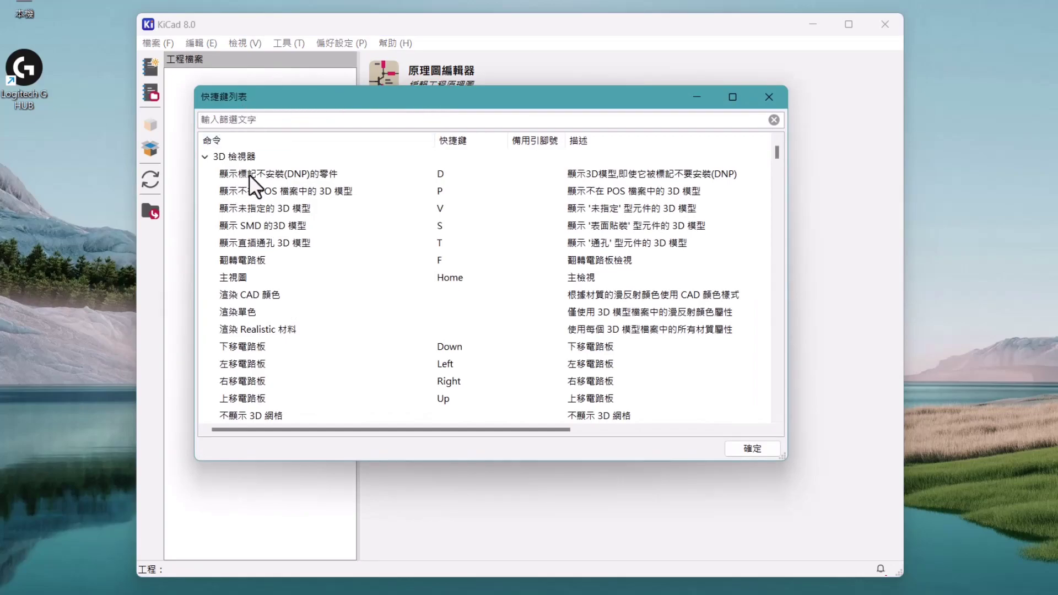
{"action": "scroll", "coordinate": [249, 174], "scroll_direction": "down", "scroll_amount": 1}
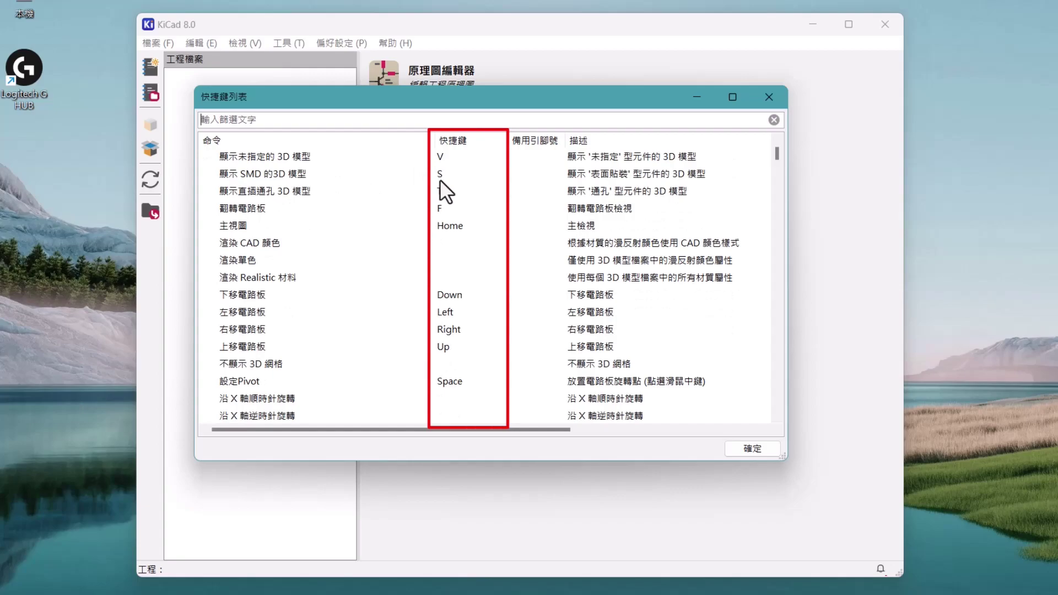
{"action": "left_click", "coordinate": [774, 449]}
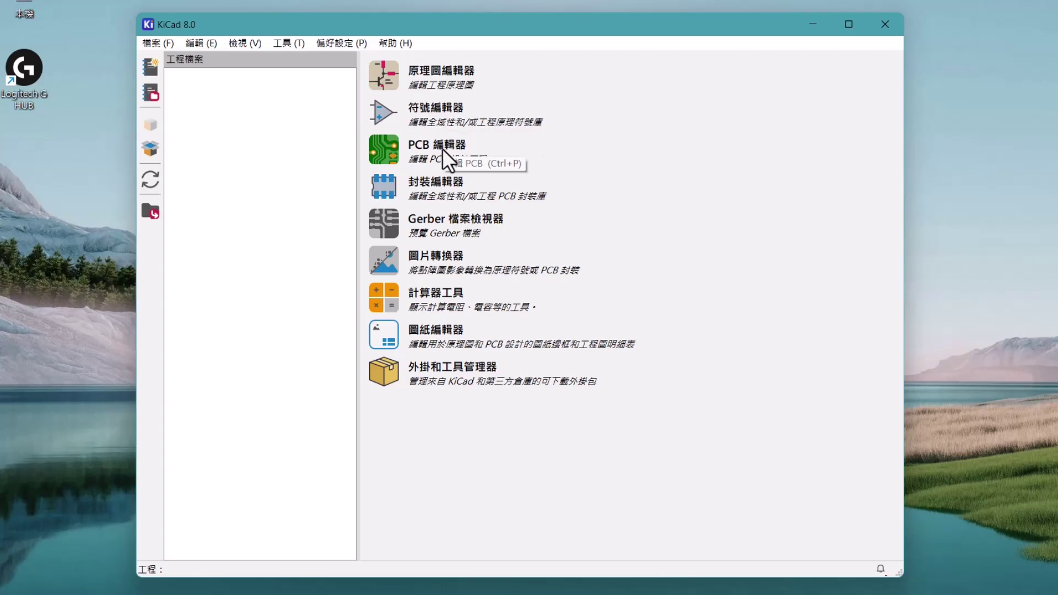
Step: Try to open the schematic editor and the PCB editor without a project loaded, dismissing each notice
{"action": "left_click", "coordinate": [383, 84]}
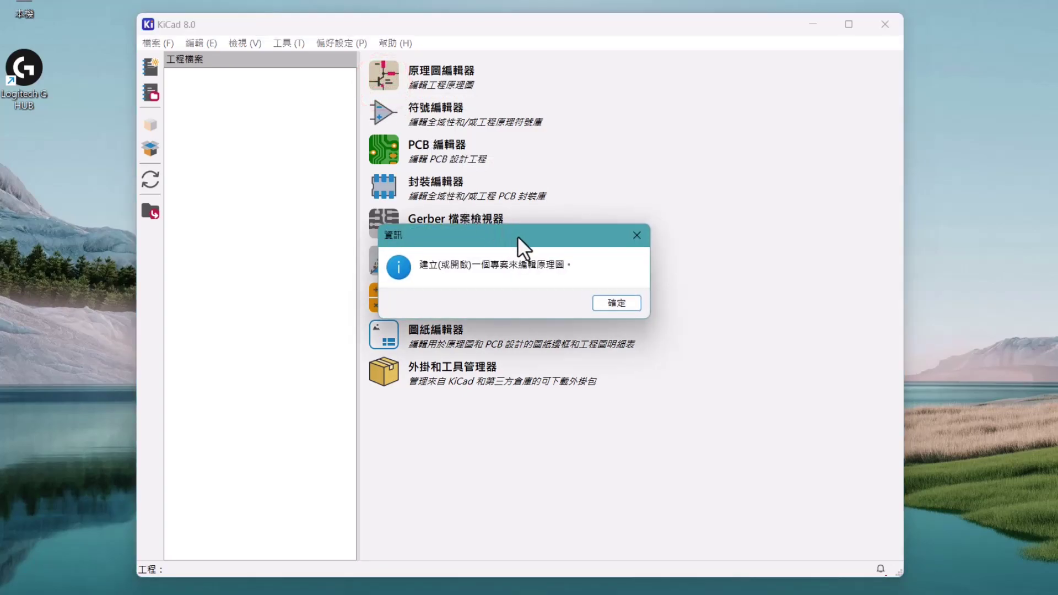
{"action": "left_click", "coordinate": [627, 301]}
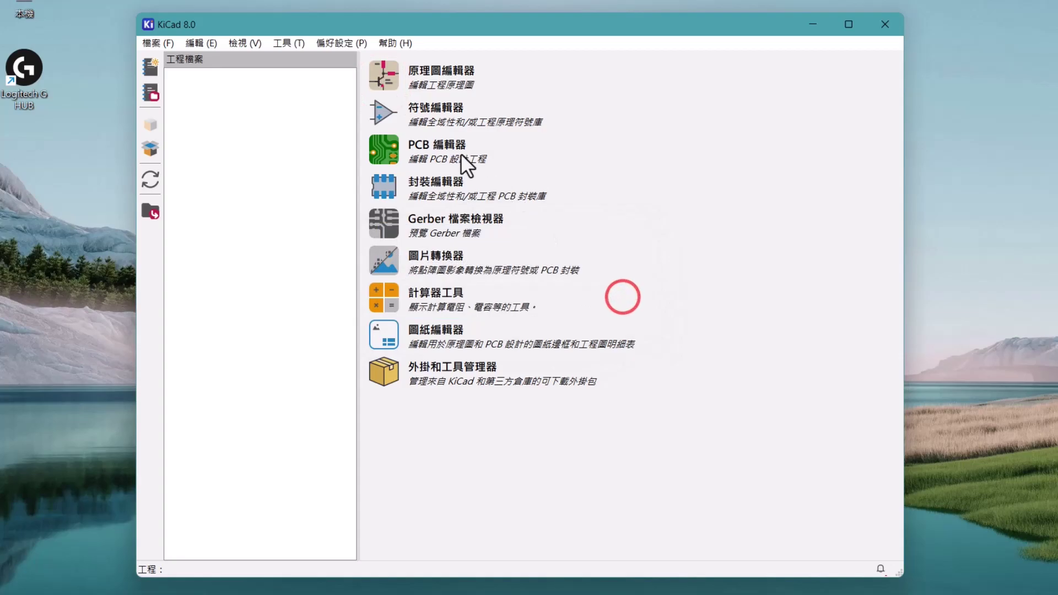
{"action": "left_click", "coordinate": [396, 142]}
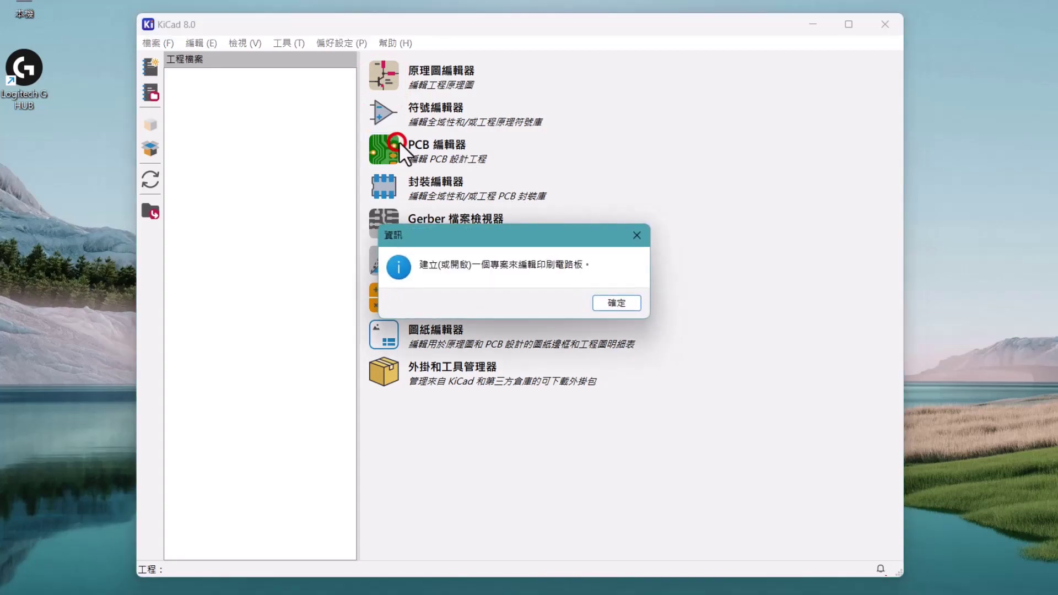
{"action": "left_click", "coordinate": [600, 305]}
{"action": "left_click", "coordinate": [536, 159]}
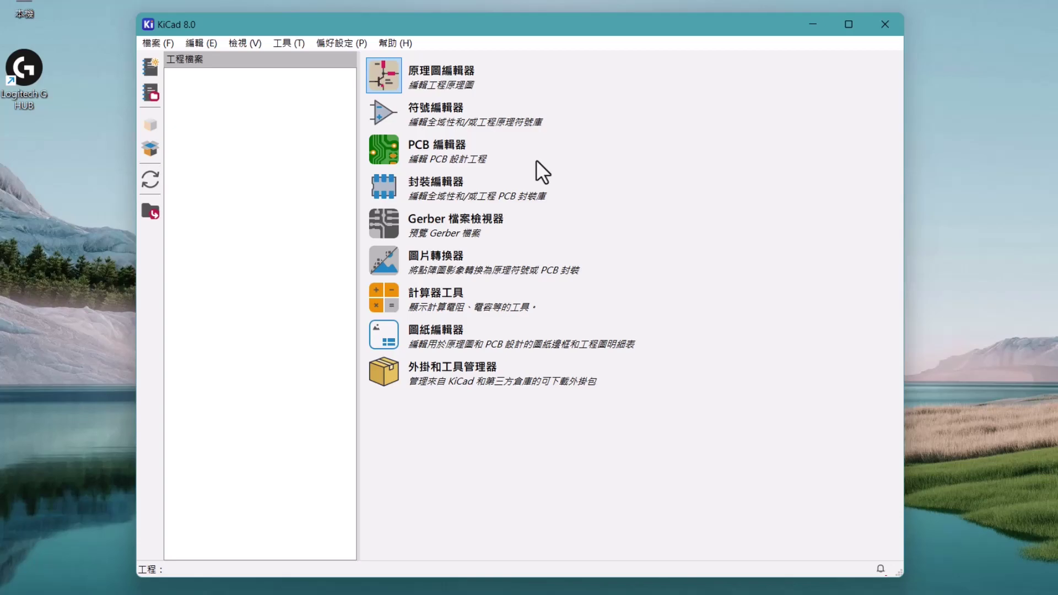
Step: Open the existing project pic_programmer.kicad_pro from the Demo folder's pic_programmer directory
{"action": "left_click", "coordinate": [147, 43]}
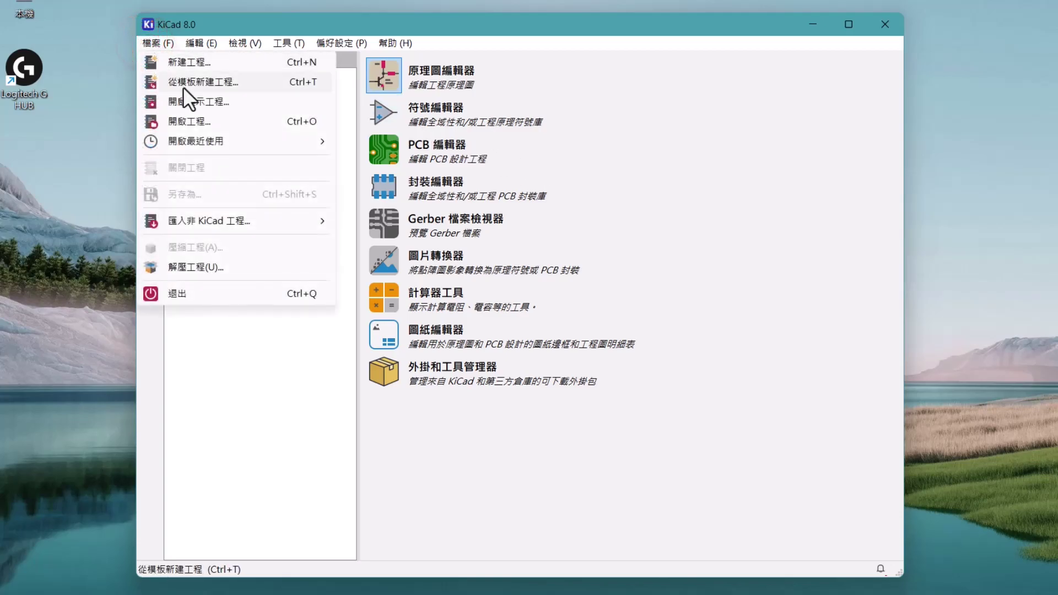
{"action": "left_click", "coordinate": [199, 123]}
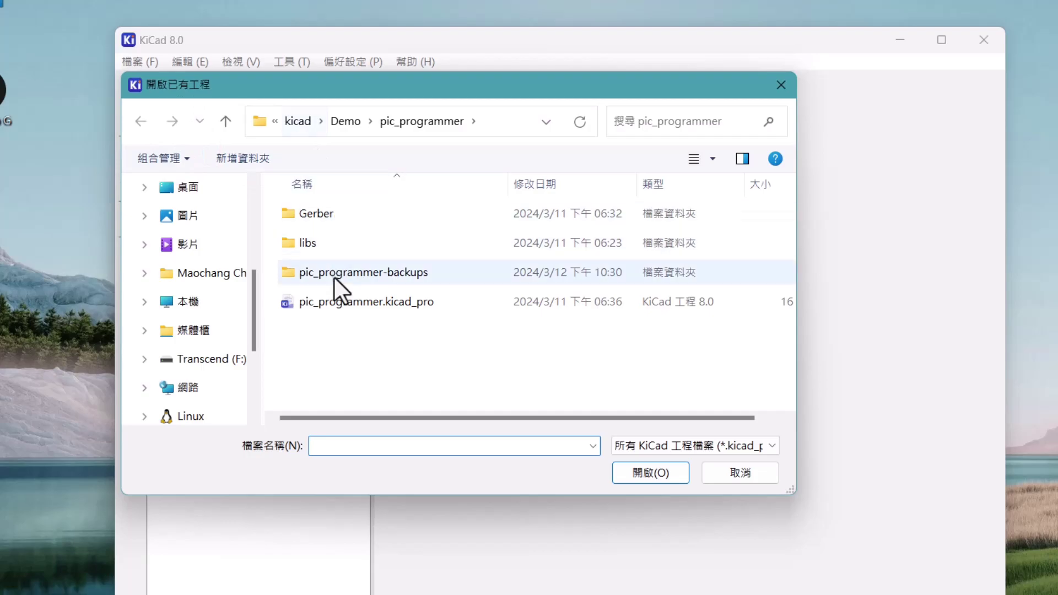
{"action": "double_click", "coordinate": [348, 307]}
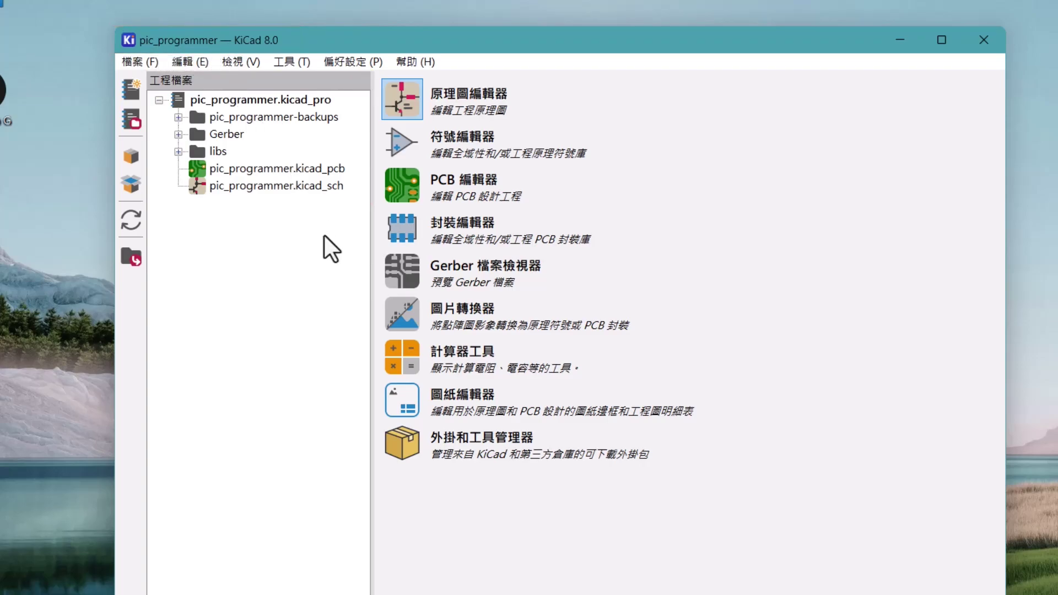
Step: View the pic_programmer schematic in the schematic editor and close the editor
{"action": "left_click", "coordinate": [403, 107]}
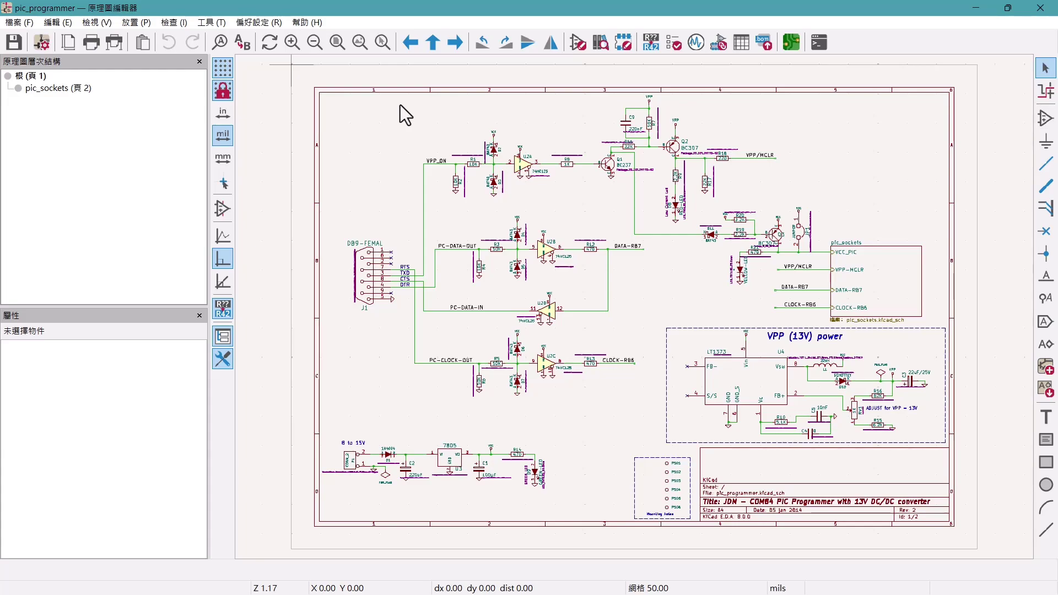
{"action": "left_click", "coordinate": [400, 105]}
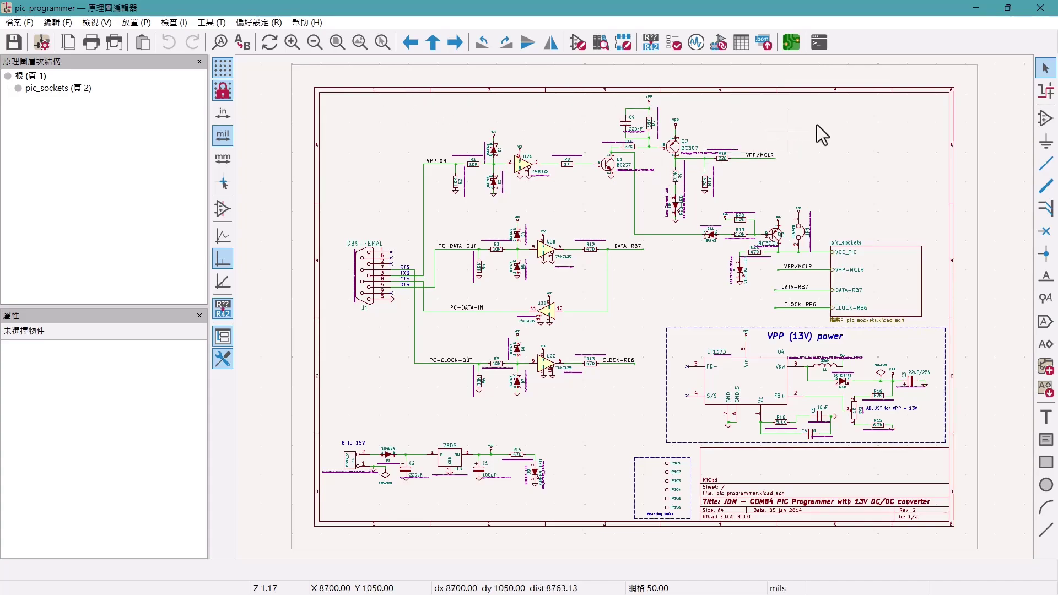
{"action": "left_click", "coordinate": [1052, 8]}
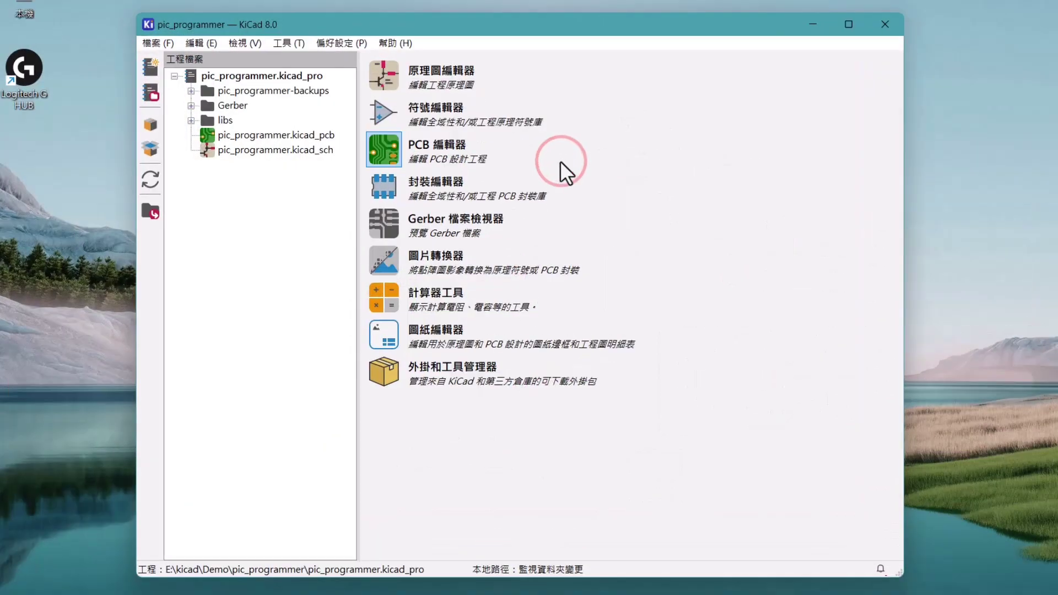
Step: View symbol 4001 from the 4xxx library in the symbol editor and close the editor
{"action": "left_click", "coordinate": [385, 113]}
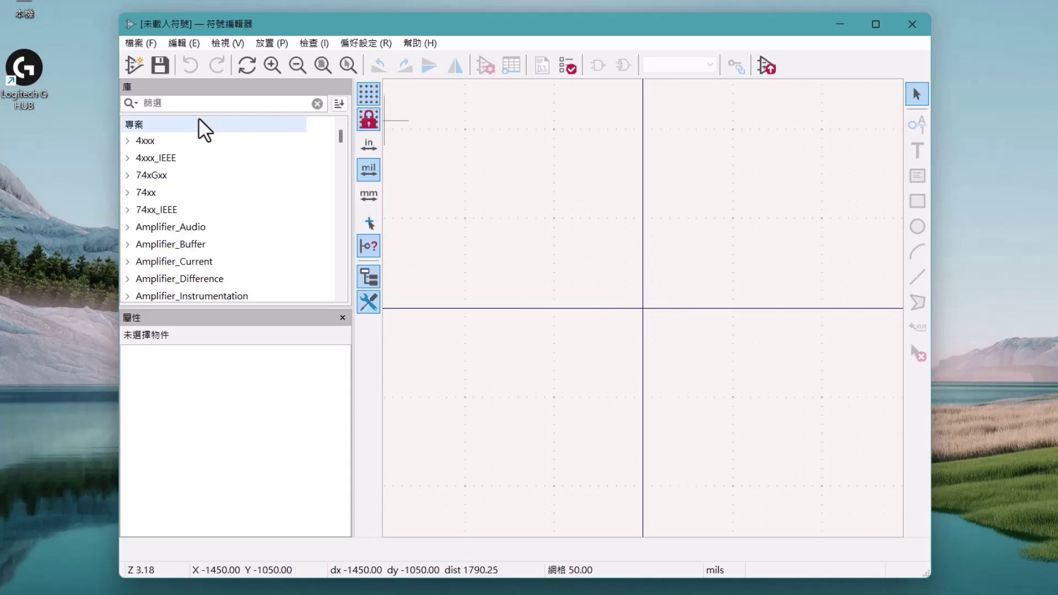
{"action": "double_click", "coordinate": [136, 139]}
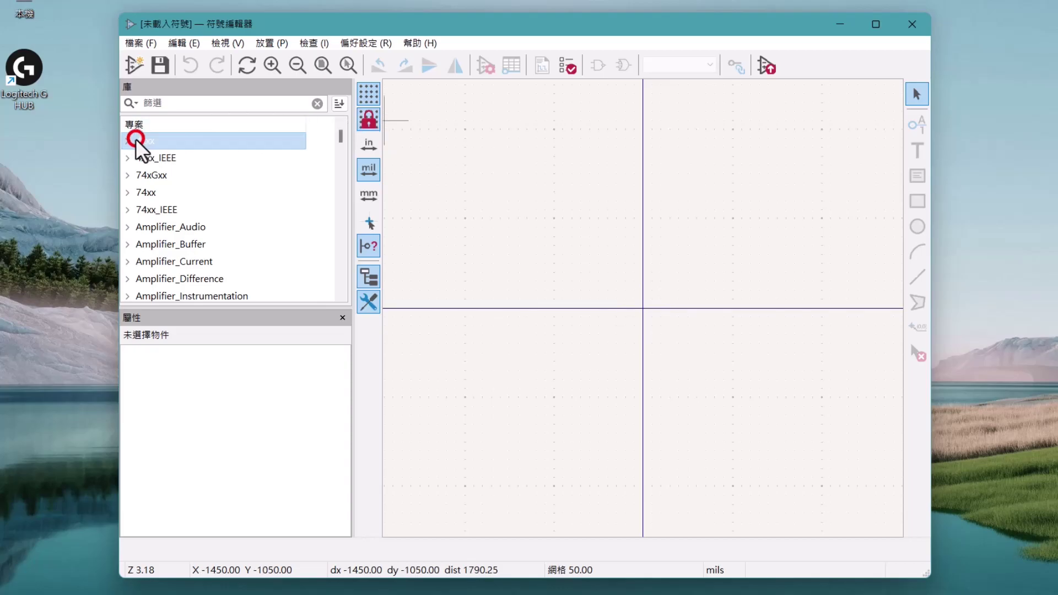
{"action": "double_click", "coordinate": [156, 157]}
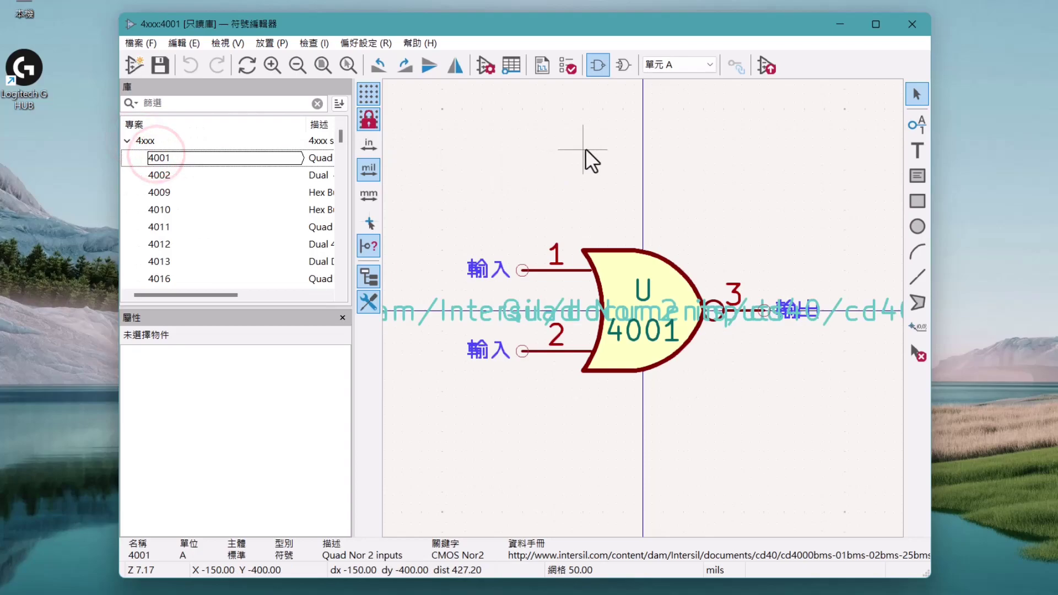
{"action": "left_click", "coordinate": [924, 23]}
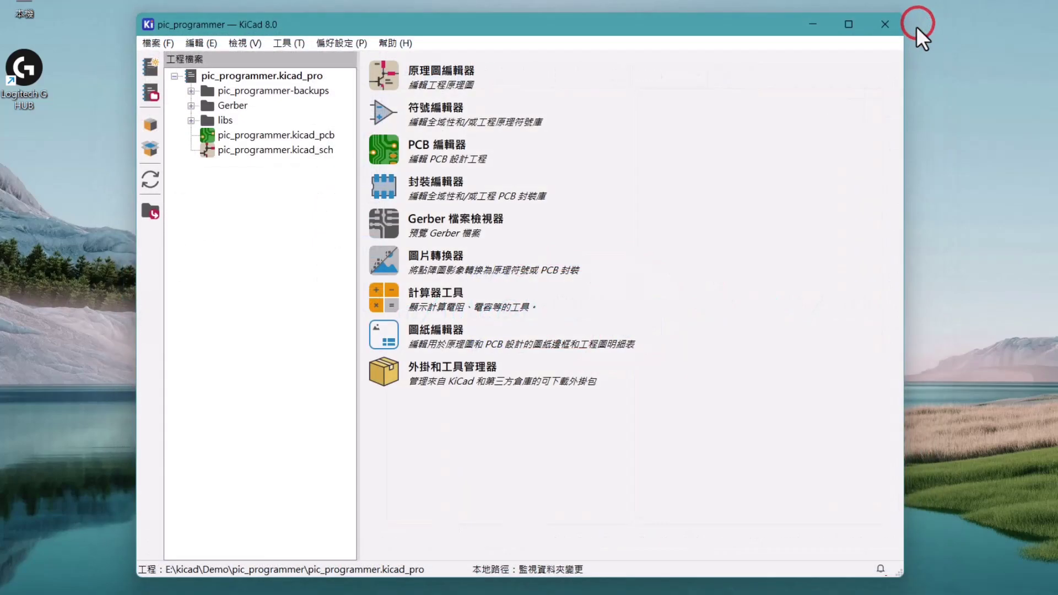
Step: View the pic_programmer board in the PCB editor and in the 3D viewer, and close both windows
{"action": "left_click", "coordinate": [389, 155]}
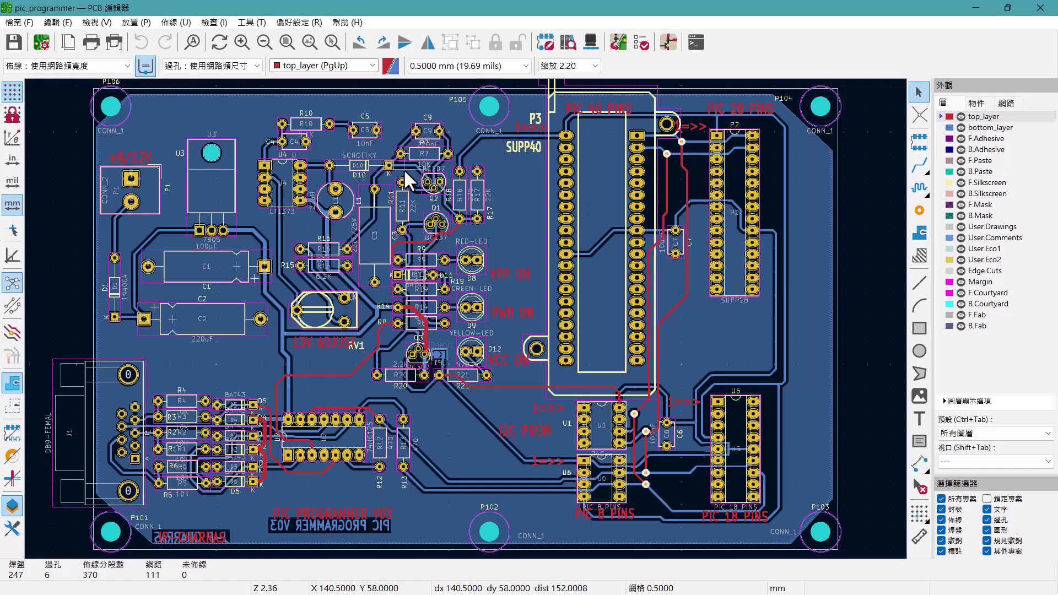
{"action": "key", "text": "alt+3"}
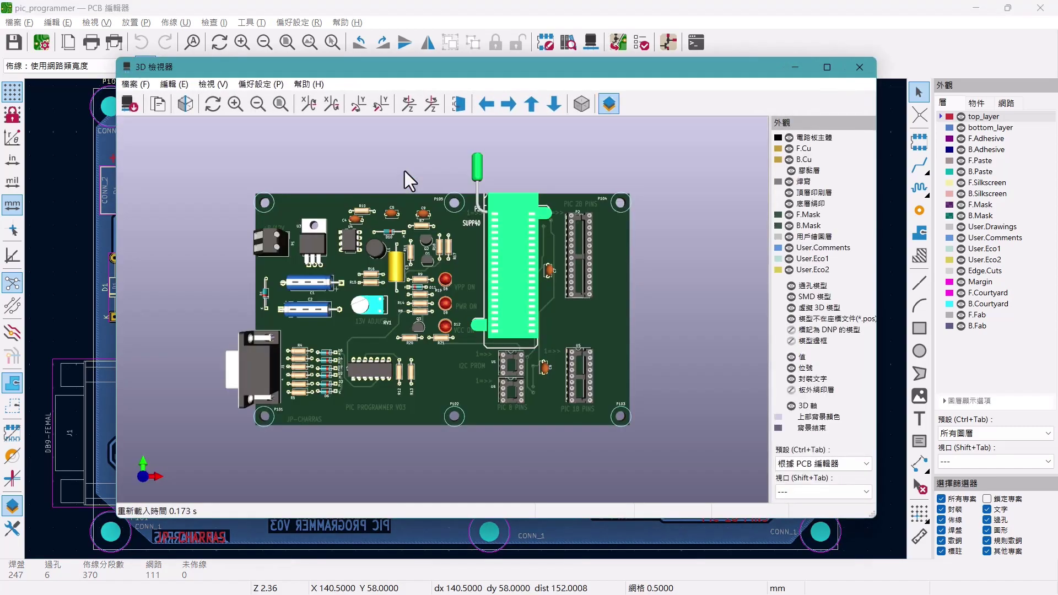
{"action": "left_click", "coordinate": [859, 68]}
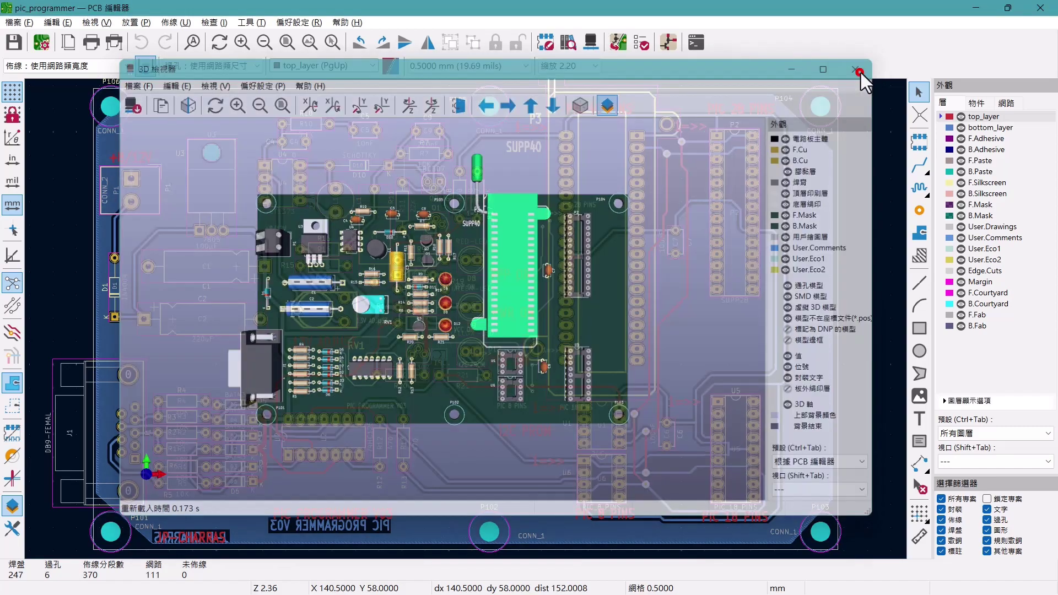
{"action": "left_click", "coordinate": [1045, 8]}
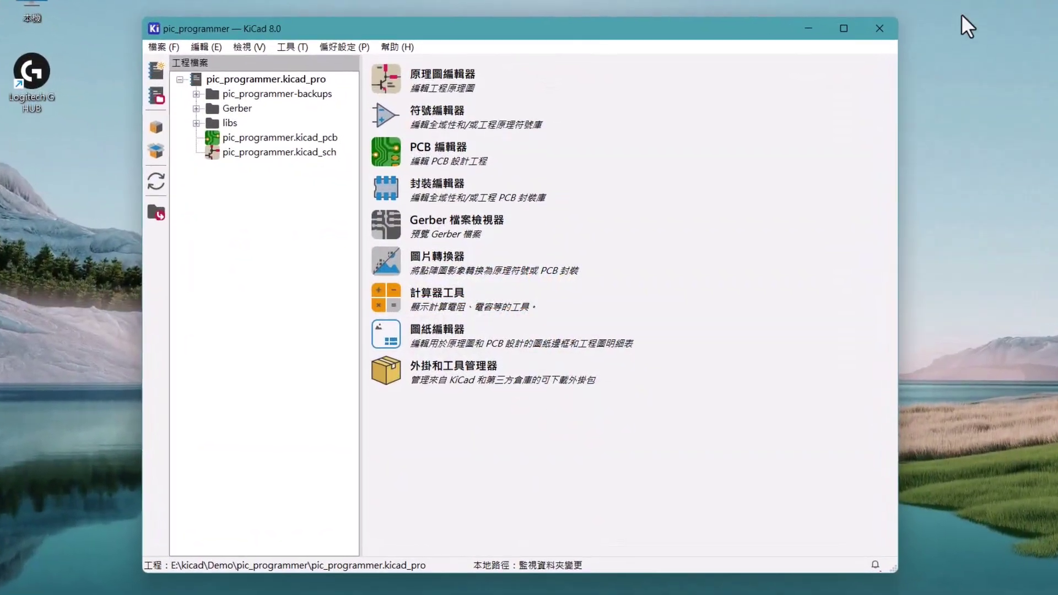
Step: View footprint Reverb_BTDR-1H from the Audio_Module library in the footprint editor and close the editor
{"action": "left_click", "coordinate": [392, 191]}
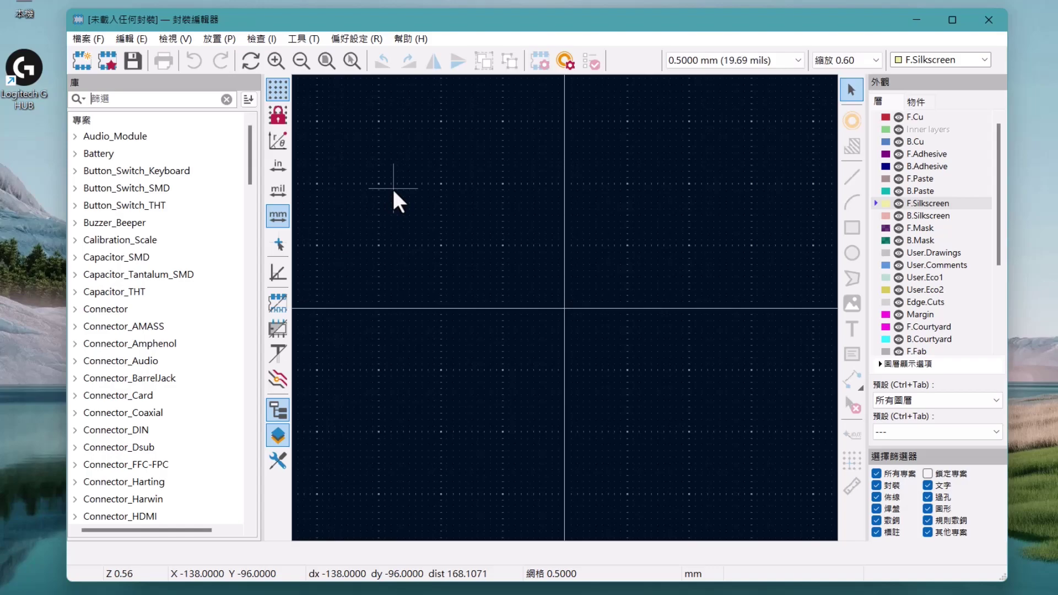
{"action": "left_click", "coordinate": [132, 136]}
{"action": "double_click", "coordinate": [134, 153]}
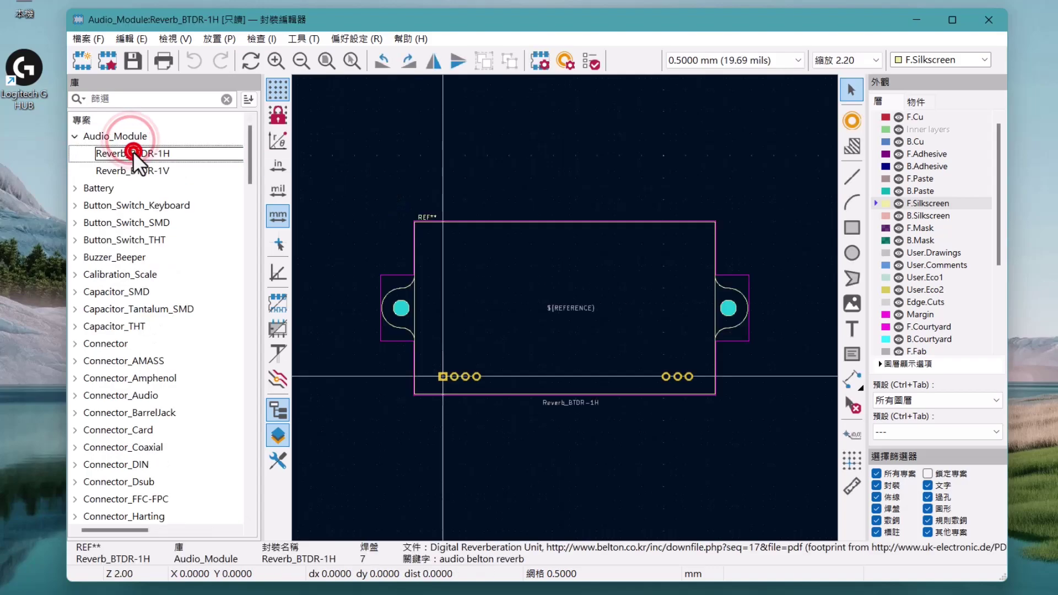
{"action": "left_click", "coordinate": [988, 21]}
{"action": "left_click", "coordinate": [561, 225]}
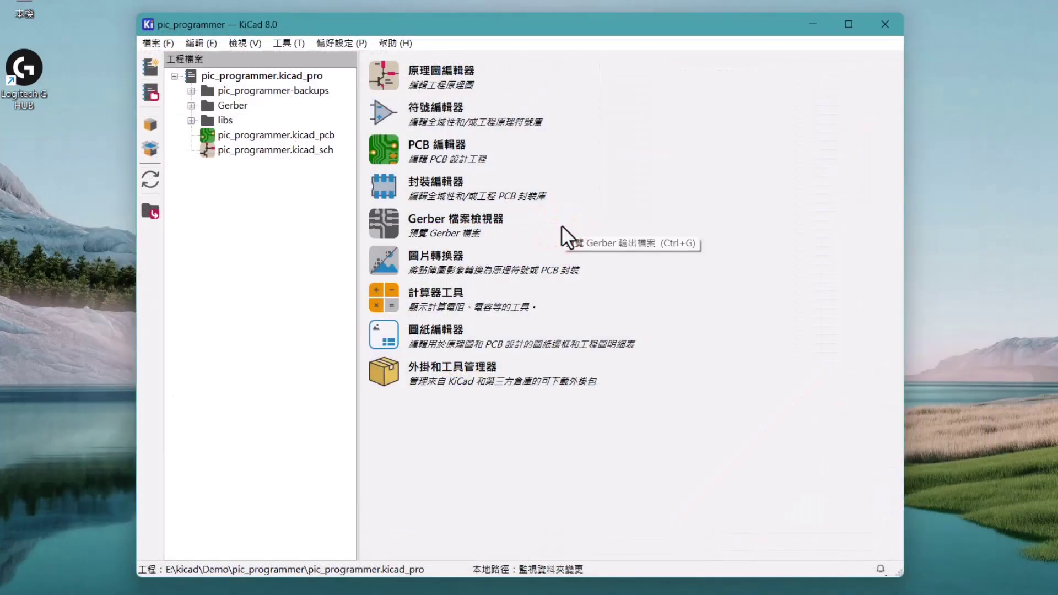
Step: View the Gerber layers of pic_programmer-job.gbrjob from the Gerber folder in the Gerber viewer and close the viewer
{"action": "left_click", "coordinate": [392, 225]}
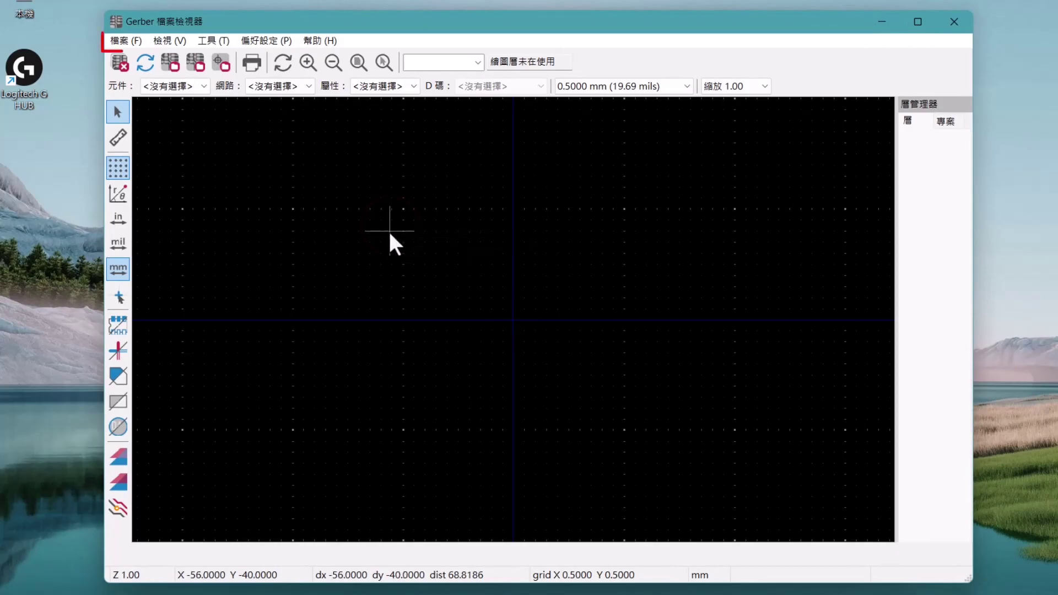
{"action": "left_click", "coordinate": [128, 44]}
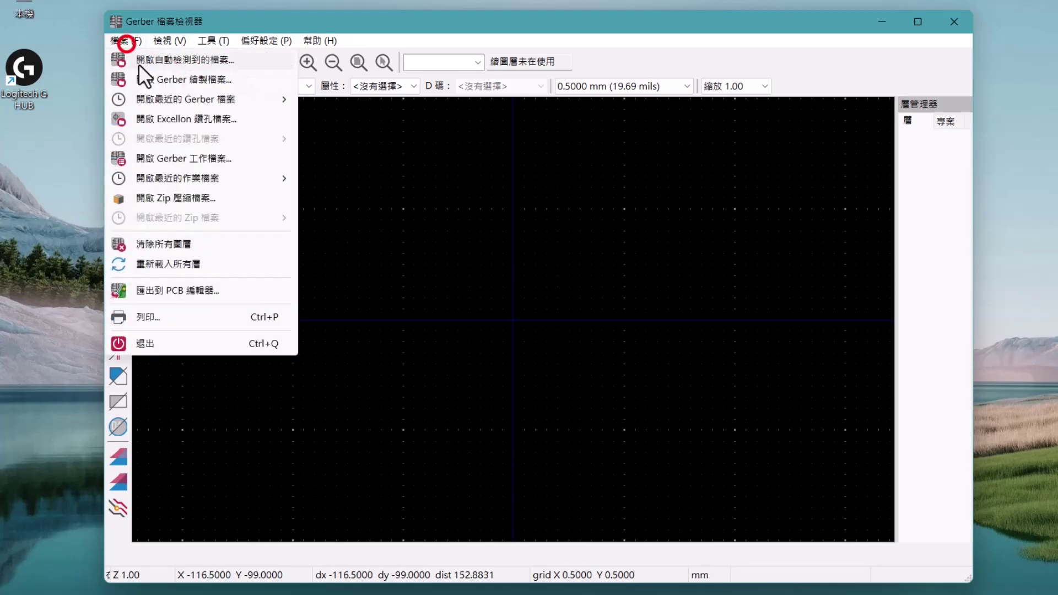
{"action": "left_click", "coordinate": [176, 159]}
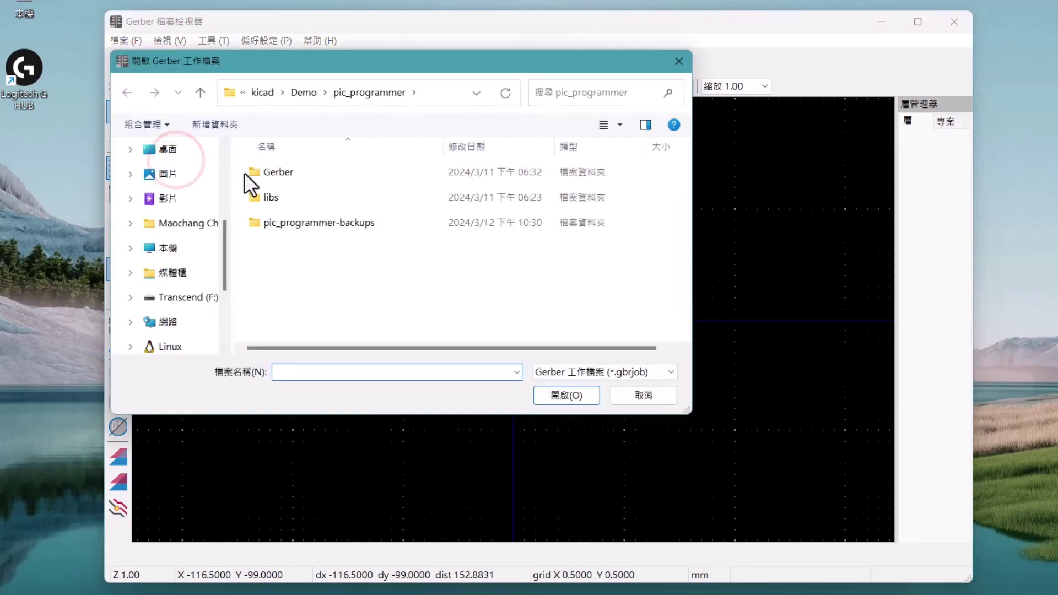
{"action": "double_click", "coordinate": [272, 178]}
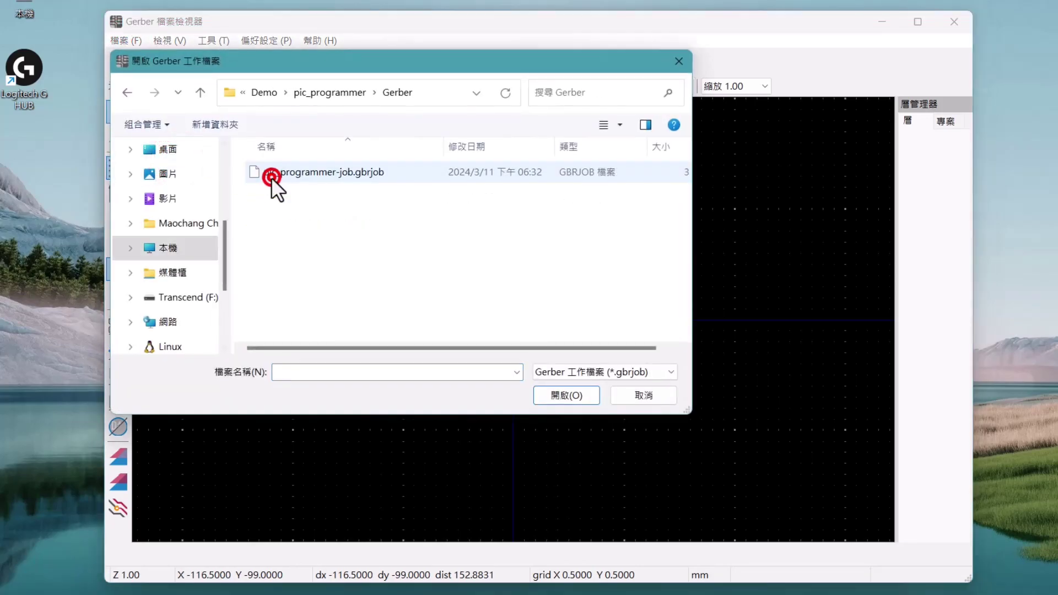
{"action": "double_click", "coordinate": [317, 175]}
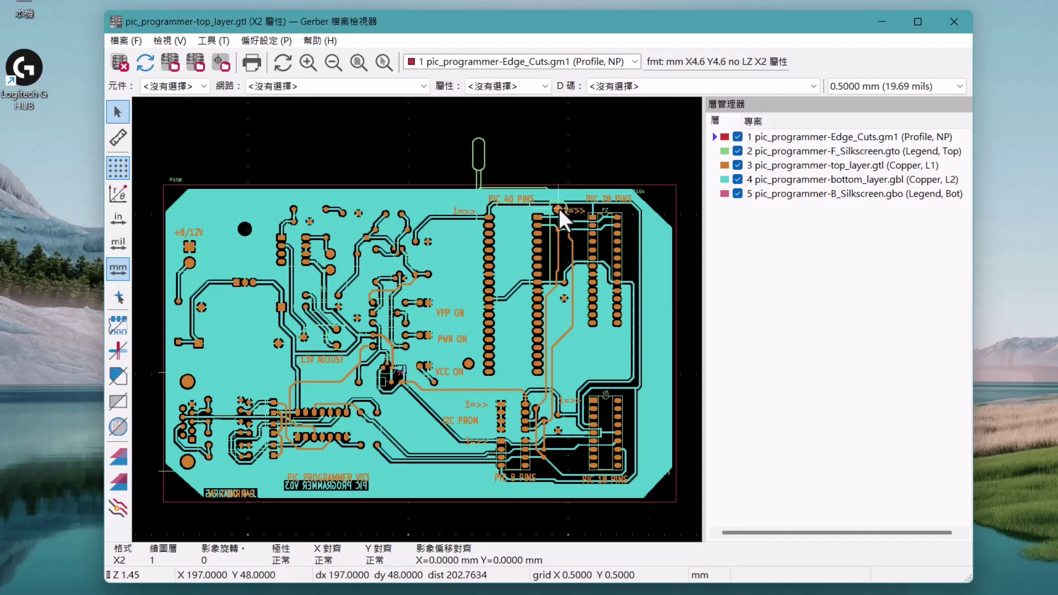
{"action": "left_click", "coordinate": [947, 30]}
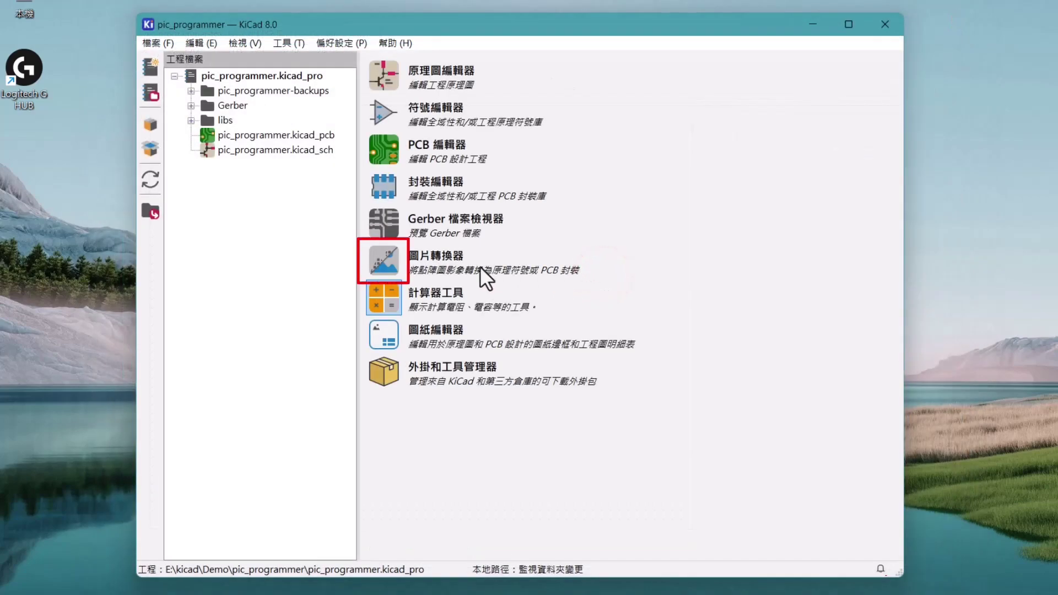
Step: Load 台科大圖書.png into the image converter, view its original, greyscale and black-and-white versions, and close the converter
{"action": "left_click", "coordinate": [393, 257]}
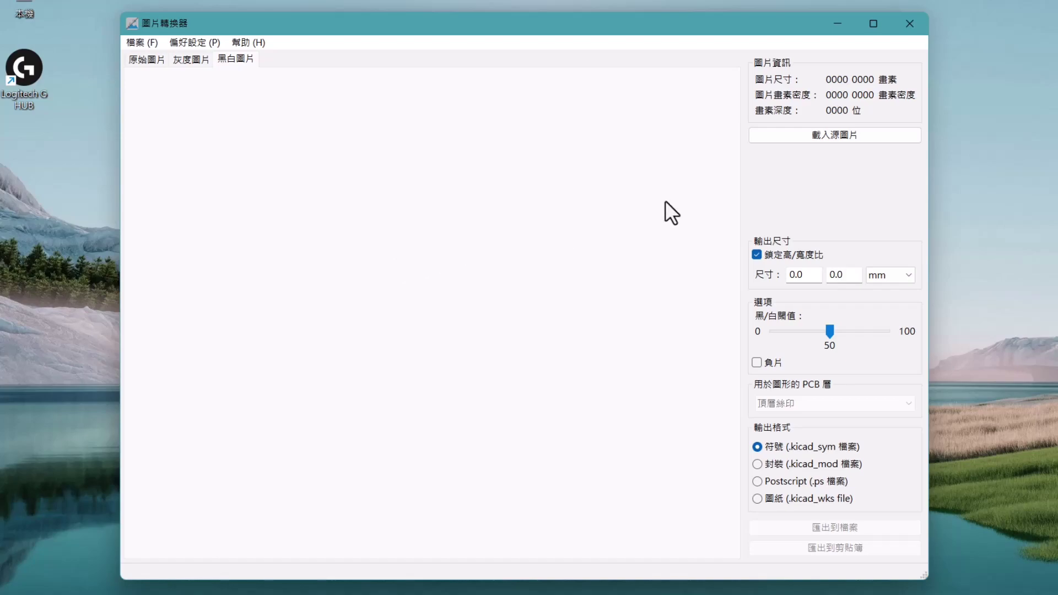
{"action": "left_click", "coordinate": [838, 140]}
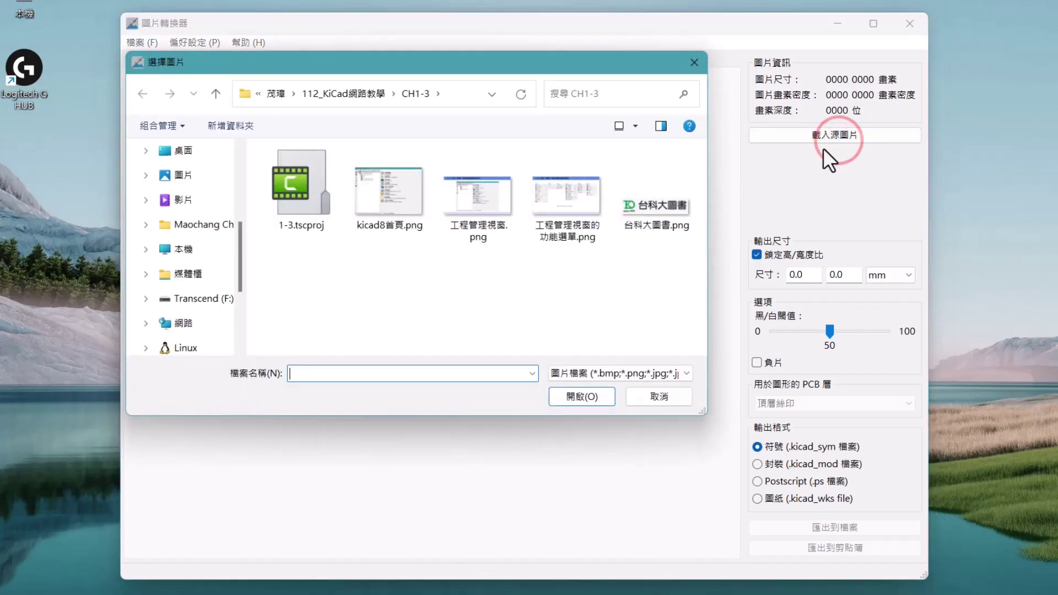
{"action": "left_click", "coordinate": [663, 220]}
{"action": "double_click", "coordinate": [663, 221]}
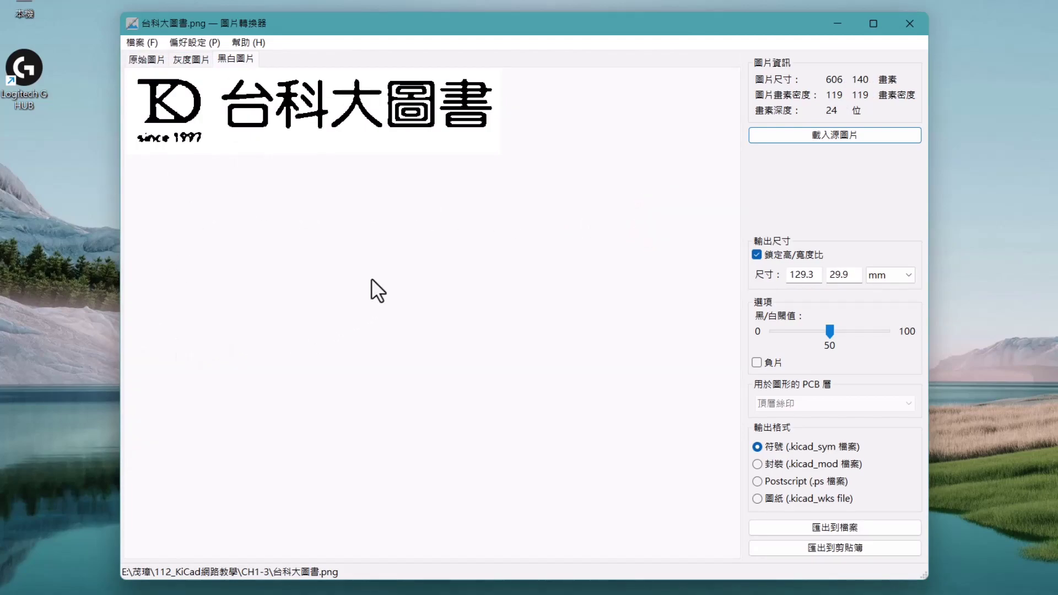
{"action": "left_click", "coordinate": [147, 60]}
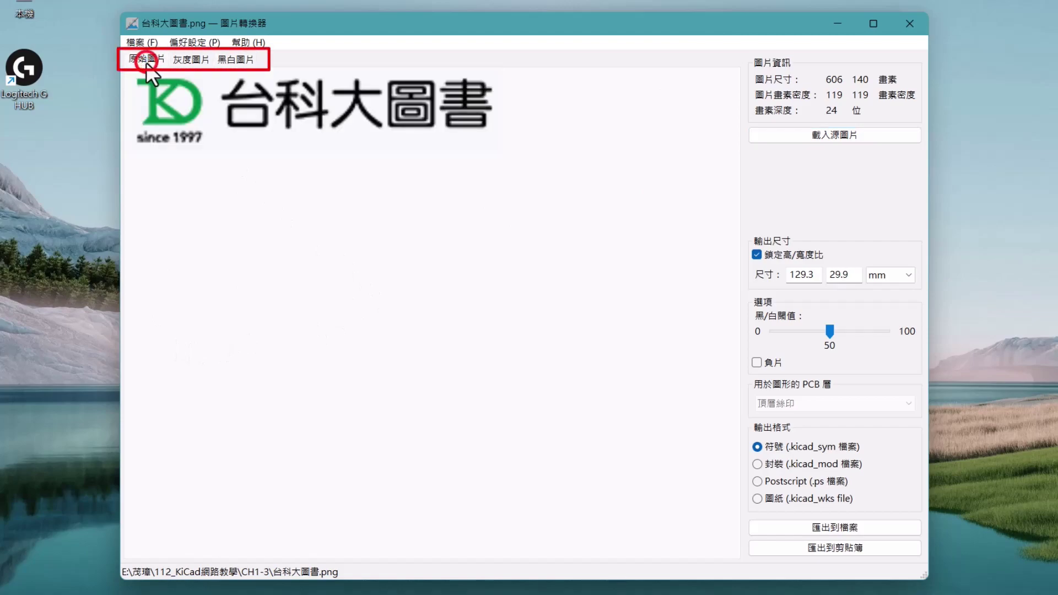
{"action": "left_click", "coordinate": [191, 61]}
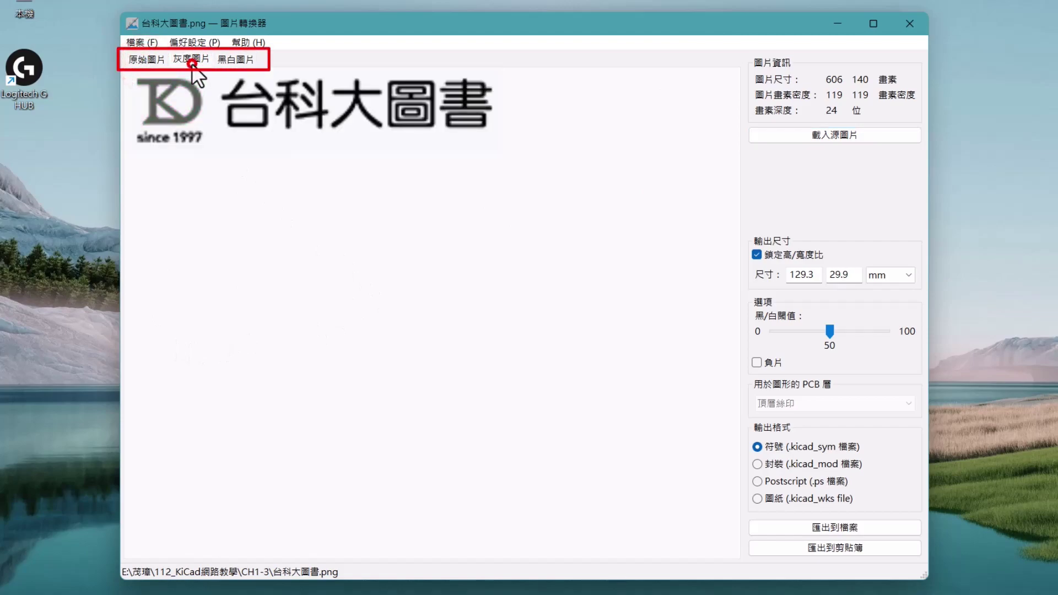
{"action": "left_click", "coordinate": [241, 60]}
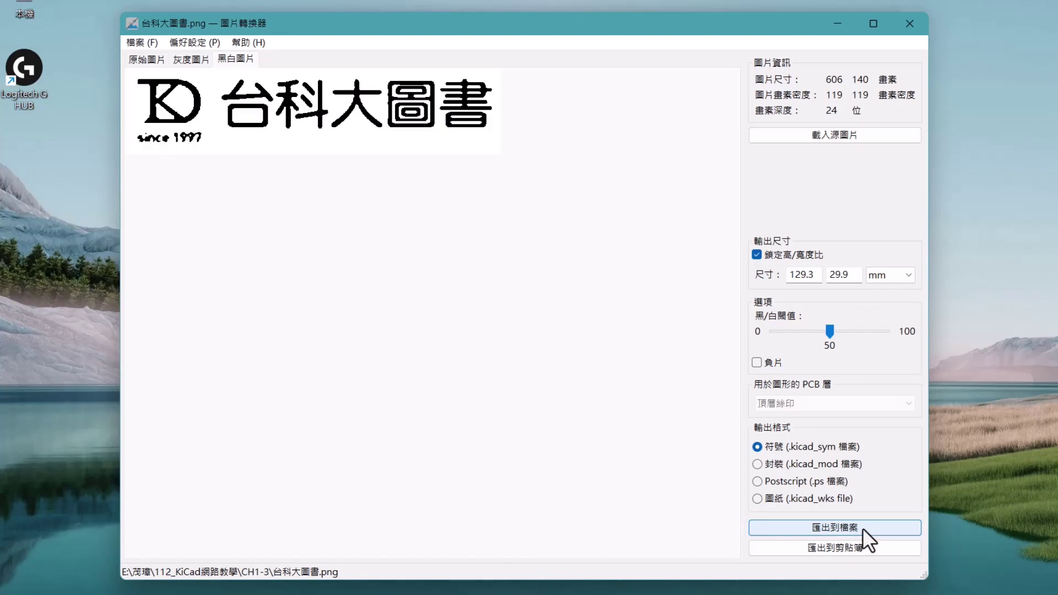
{"action": "left_click", "coordinate": [915, 32]}
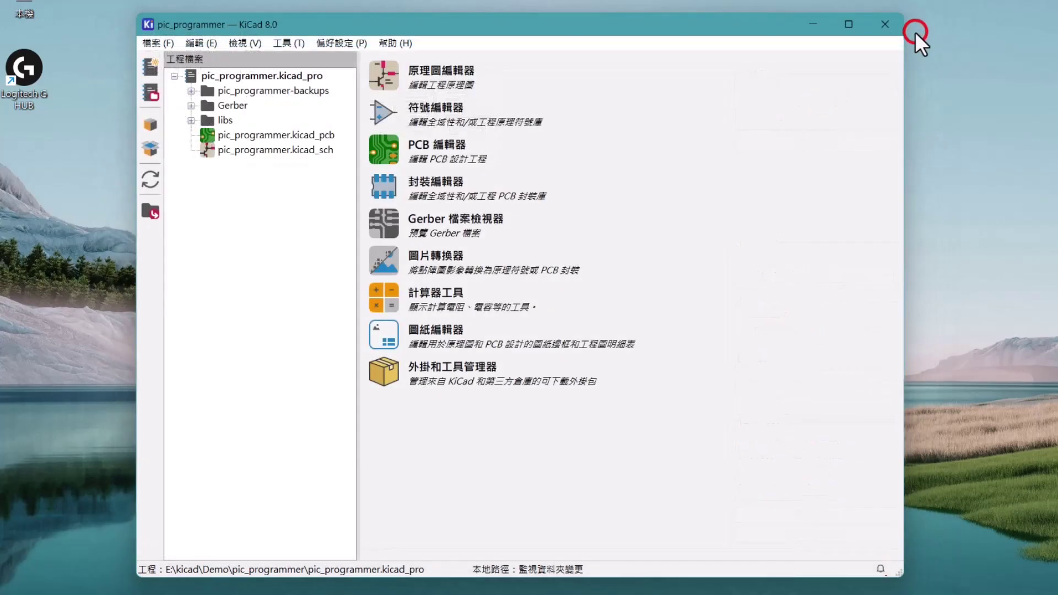
Step: View the general system design, power/current/isolation, high-speed and memo categories in the calculator tools and close the calculator
{"action": "left_click", "coordinate": [384, 298]}
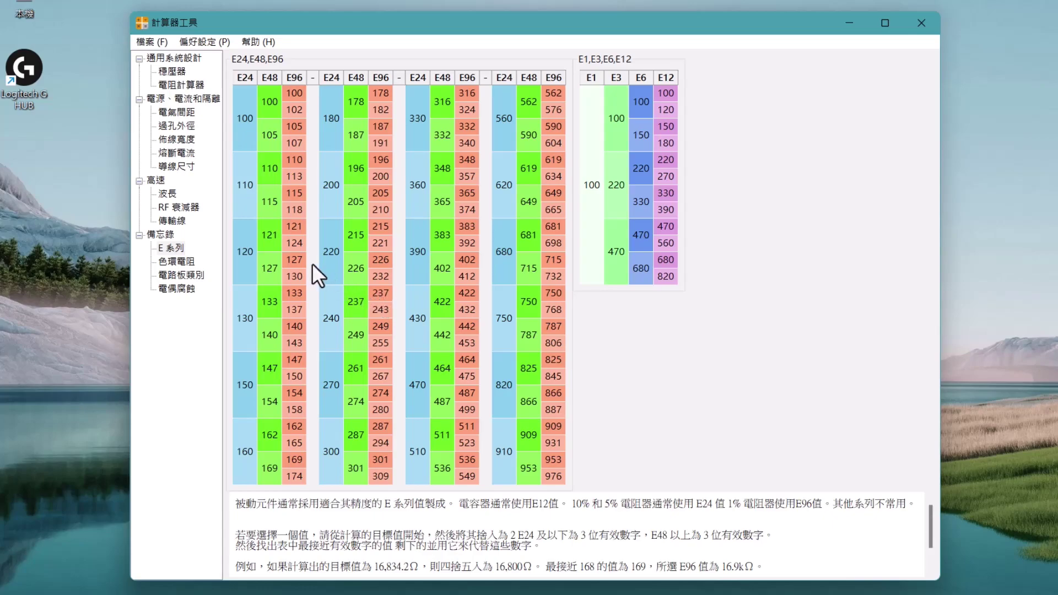
{"action": "left_click", "coordinate": [186, 58]}
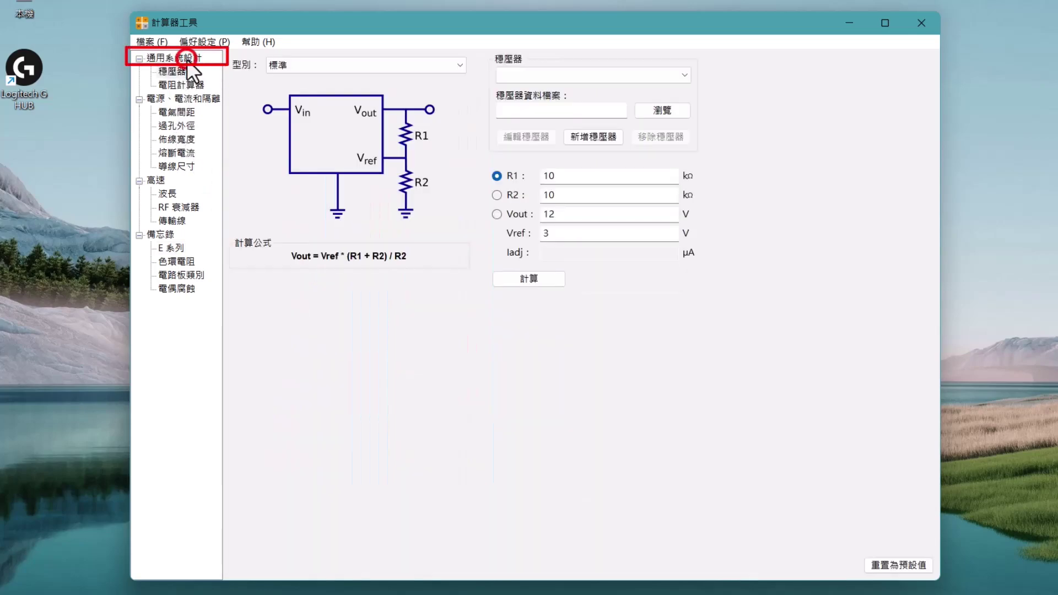
{"action": "left_click", "coordinate": [188, 104]}
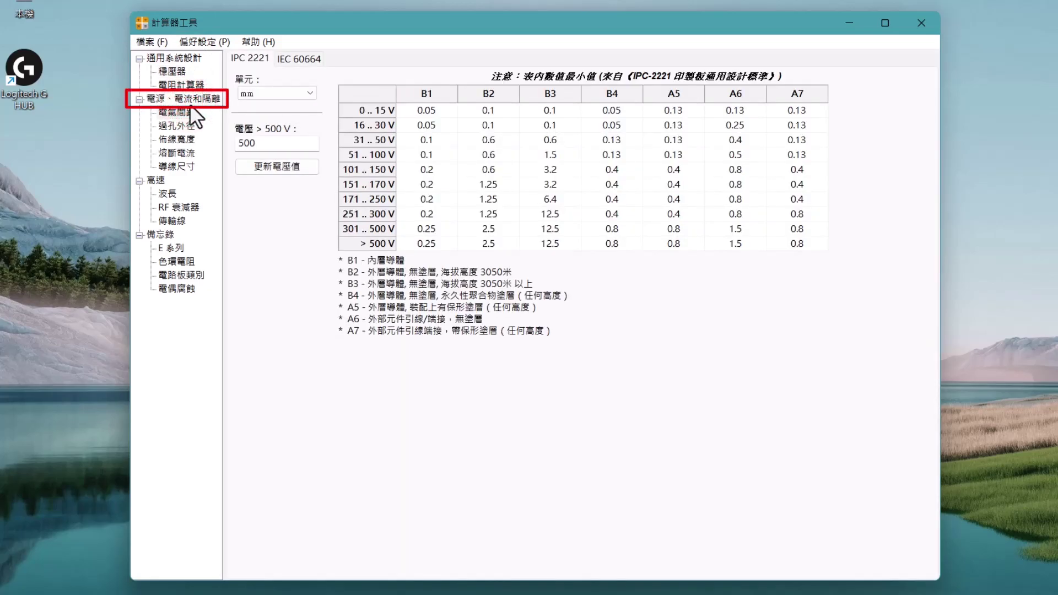
{"action": "left_click", "coordinate": [162, 192]}
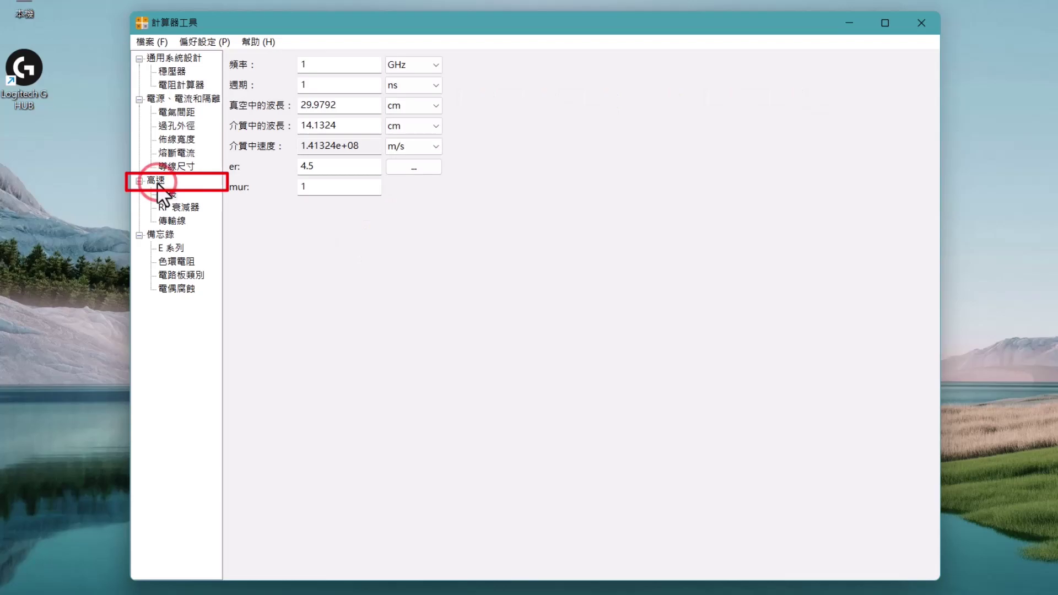
{"action": "left_click", "coordinate": [157, 236]}
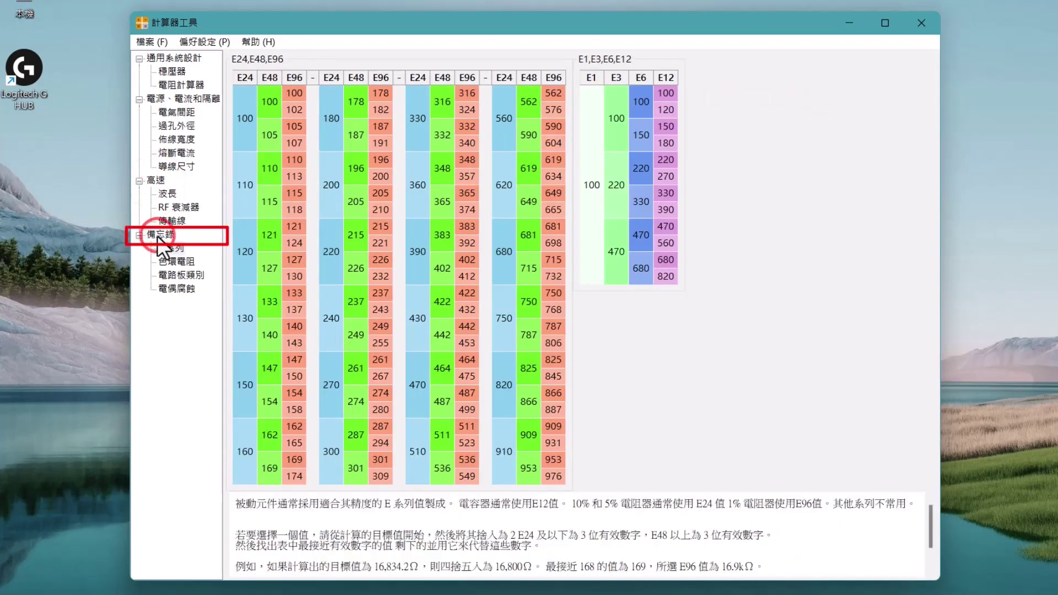
{"action": "left_click", "coordinate": [921, 23]}
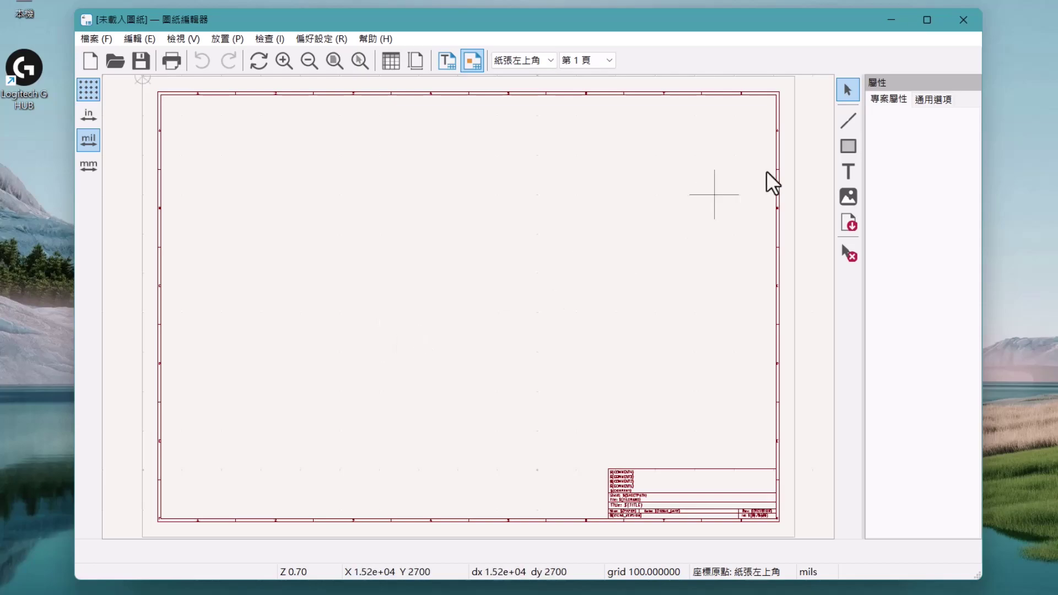
Step: Close the drawing sheet editor, then view the KiCad official repository in the plugin and content manager and close it
{"action": "left_click", "coordinate": [966, 26]}
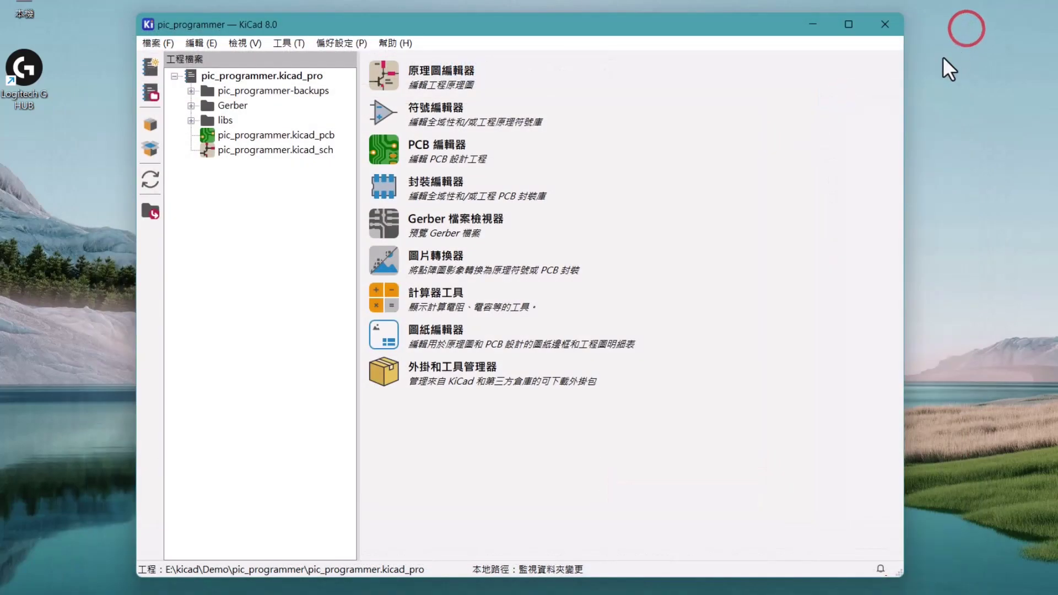
{"action": "left_click", "coordinate": [395, 369]}
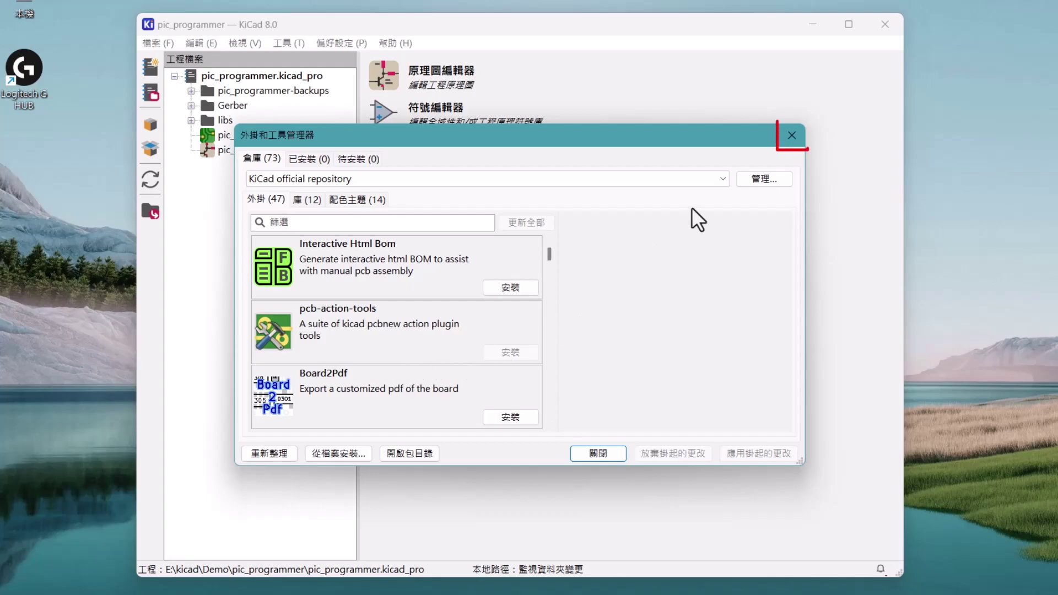
{"action": "left_click", "coordinate": [792, 136]}
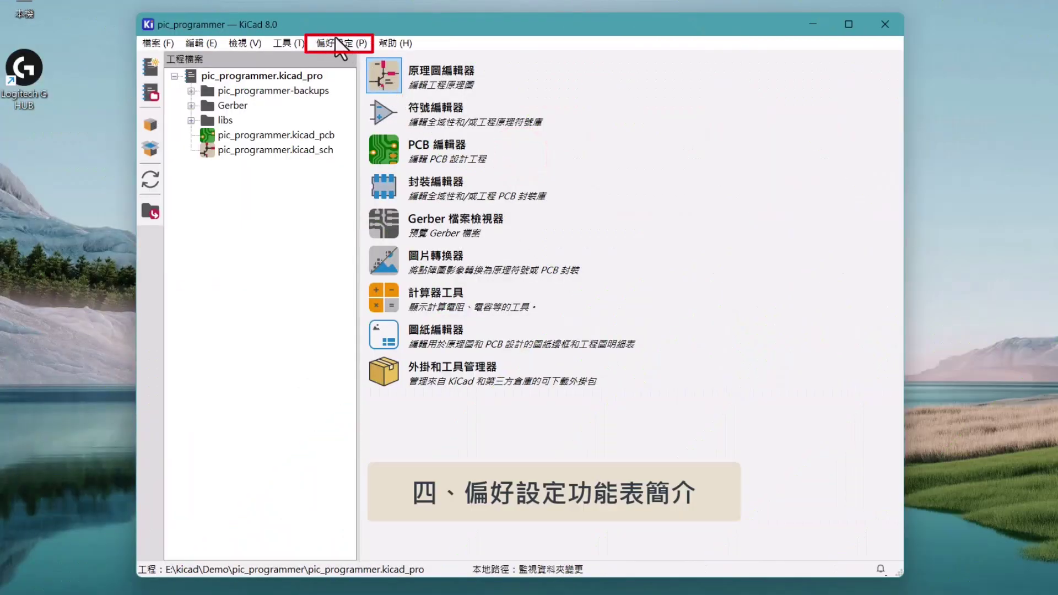
Step: View the environment variables in the path configuration settings and close them without changes
{"action": "left_click", "coordinate": [337, 43]}
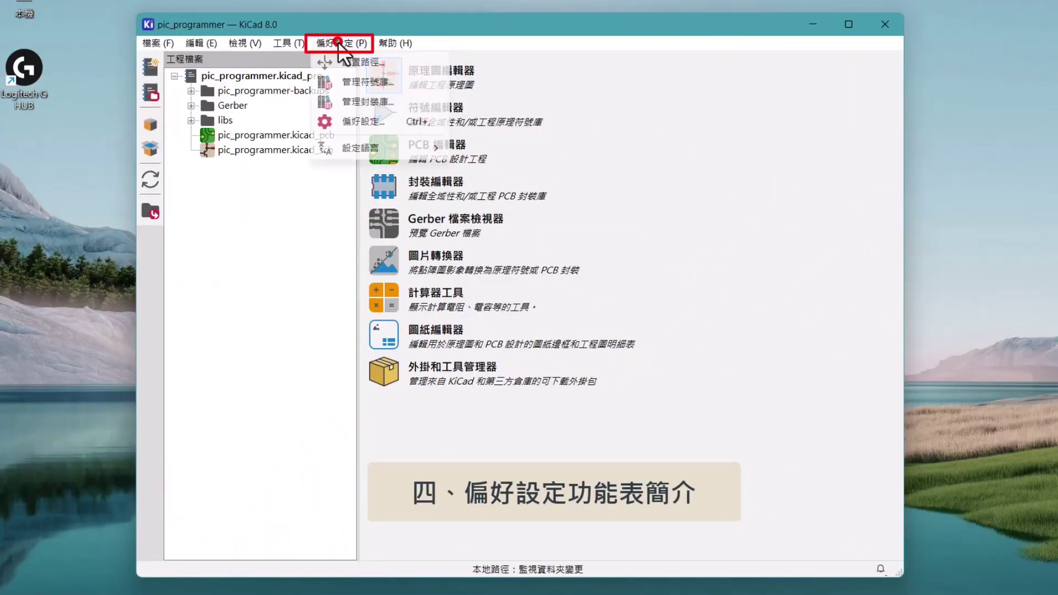
{"action": "left_click", "coordinate": [362, 59]}
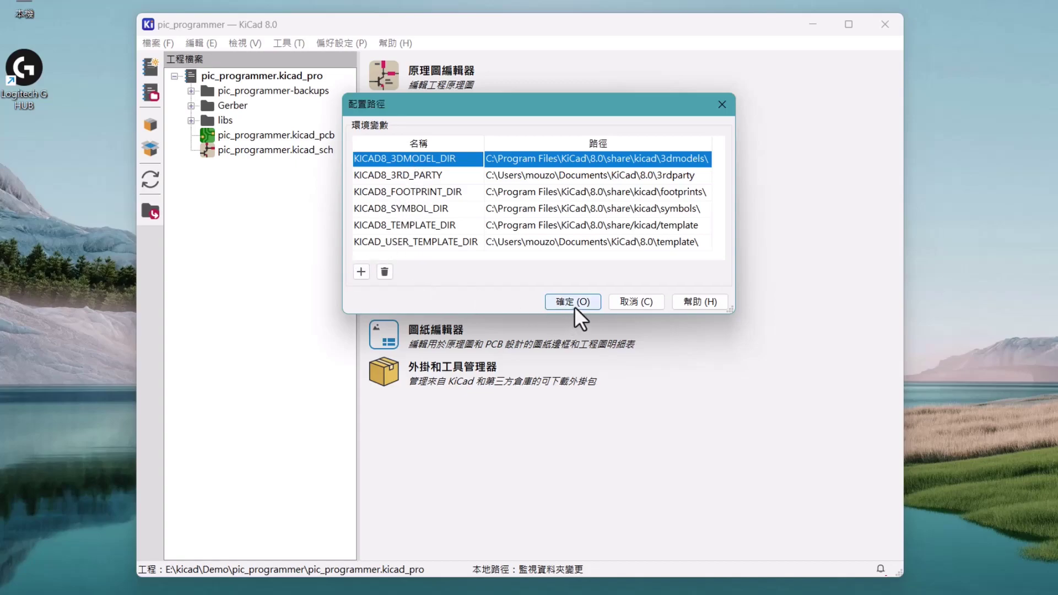
{"action": "left_click", "coordinate": [722, 104]}
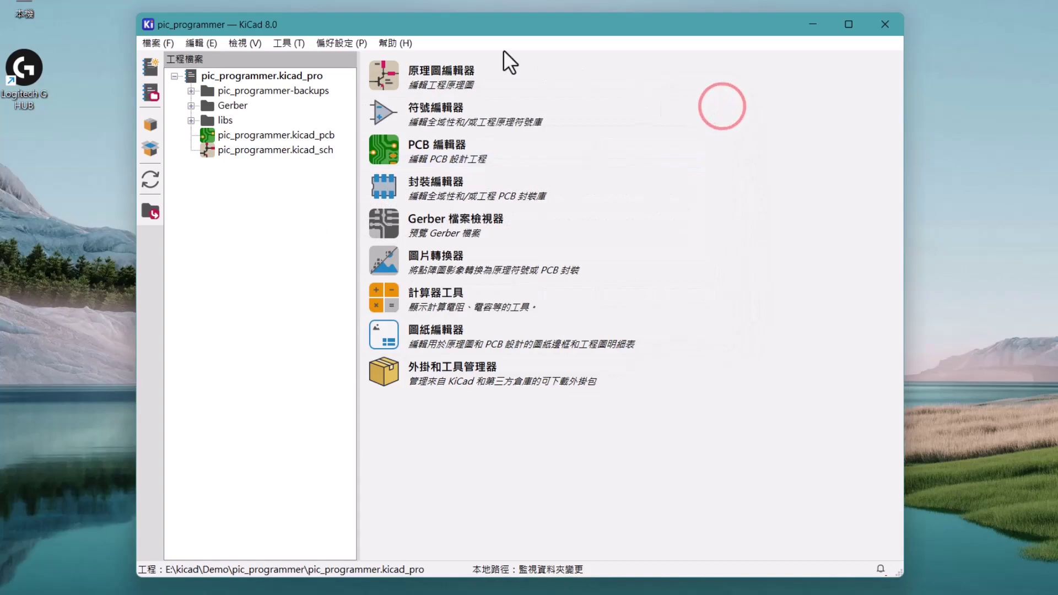
Step: View the global and project-specific symbol library tables and close the symbol library manager
{"action": "left_click", "coordinate": [343, 43]}
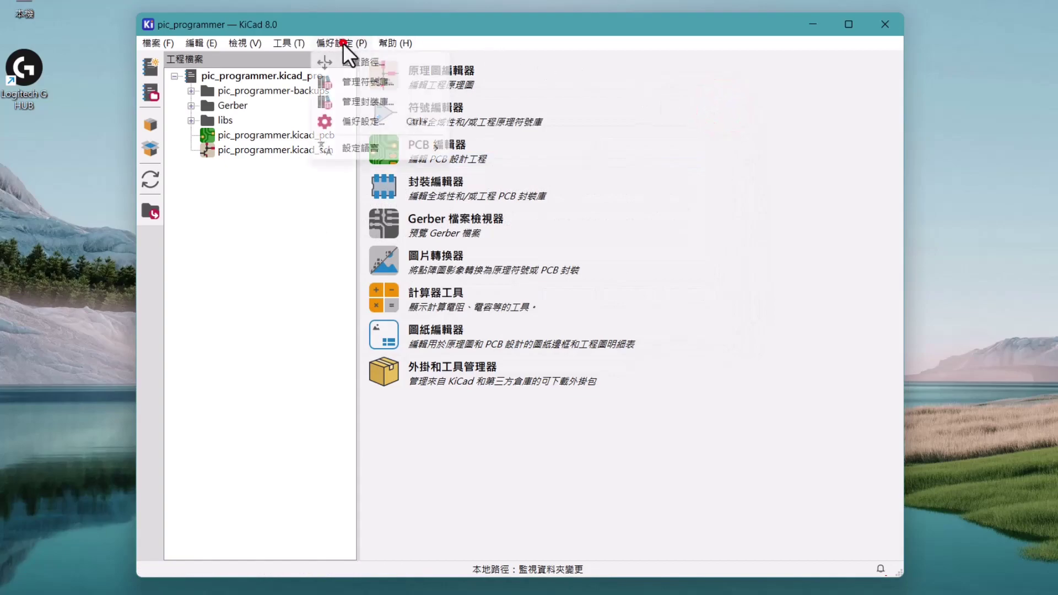
{"action": "left_click", "coordinate": [362, 88]}
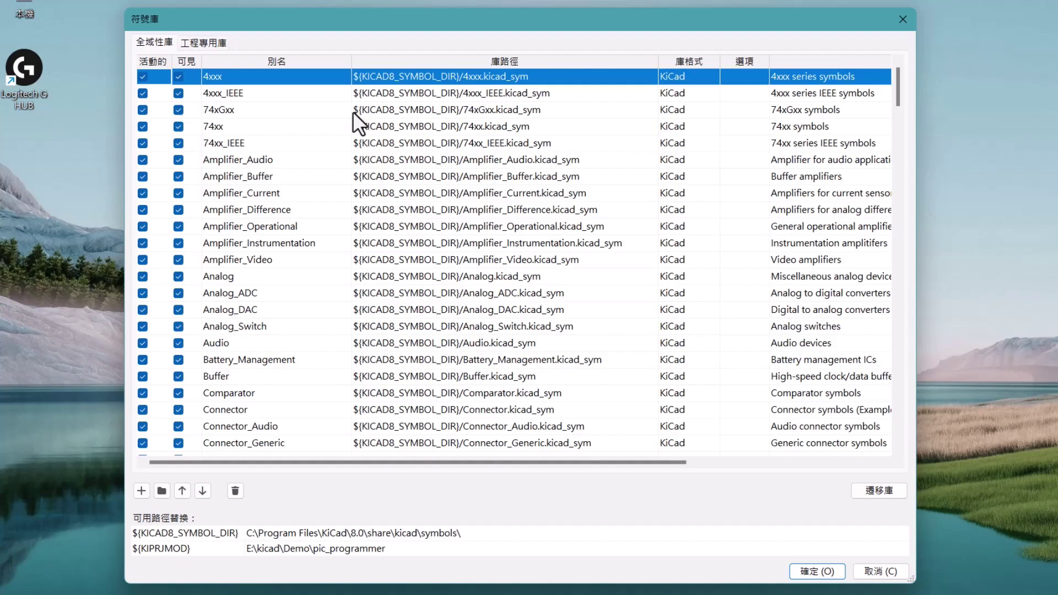
{"action": "left_click", "coordinate": [210, 47]}
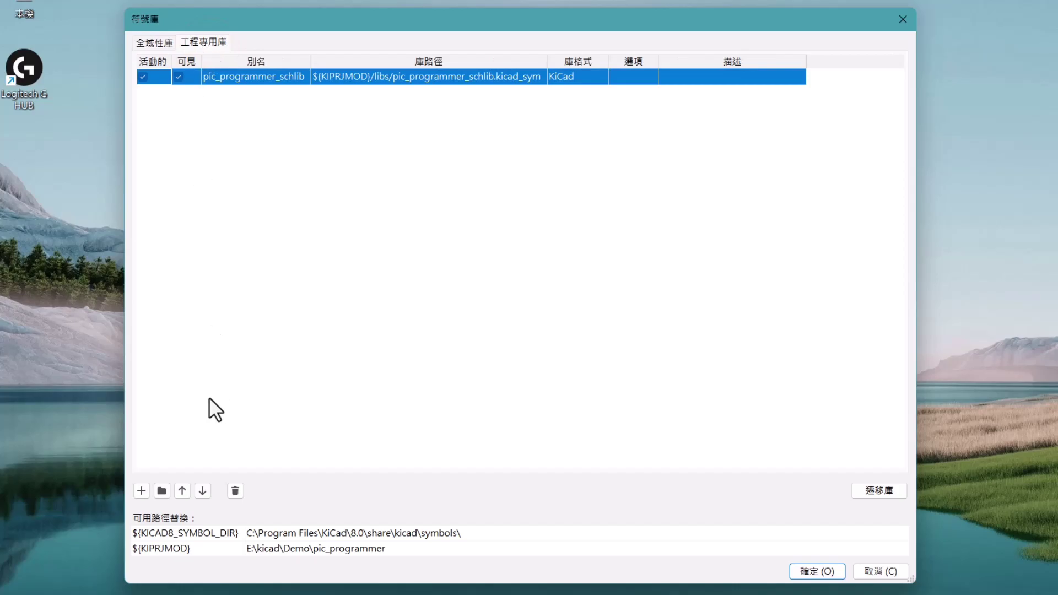
{"action": "left_click", "coordinate": [163, 45]}
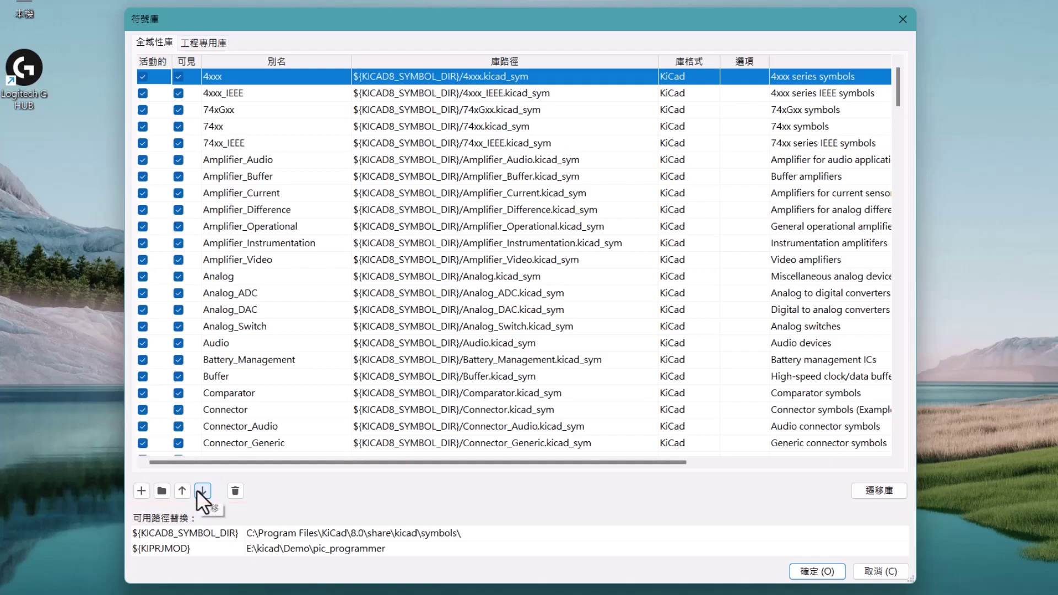
{"action": "left_click", "coordinate": [902, 17]}
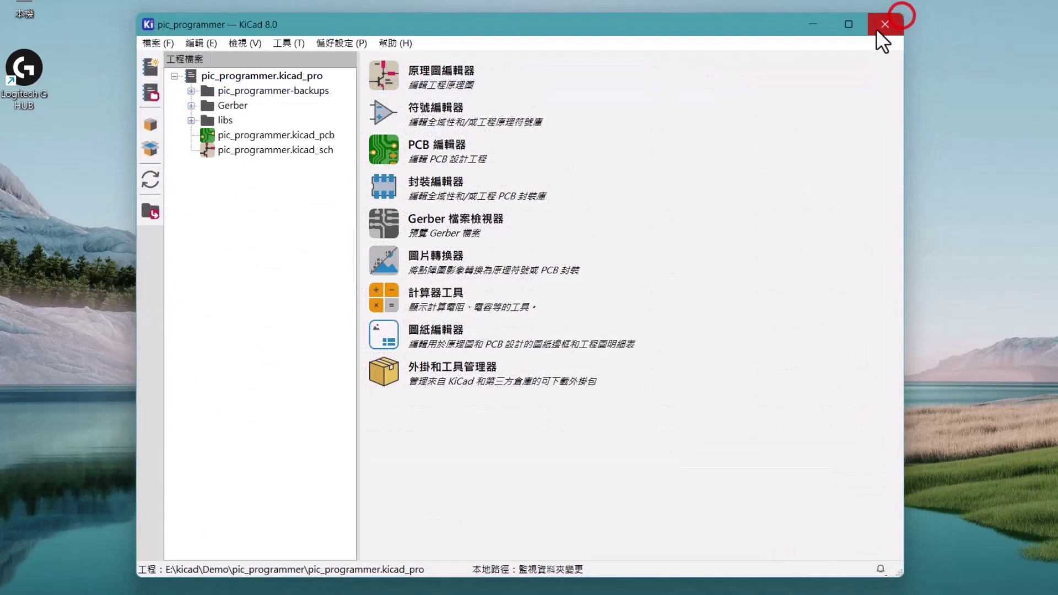
Step: View the global and project-specific footprint library tables and close the footprint library manager
{"action": "left_click", "coordinate": [332, 42]}
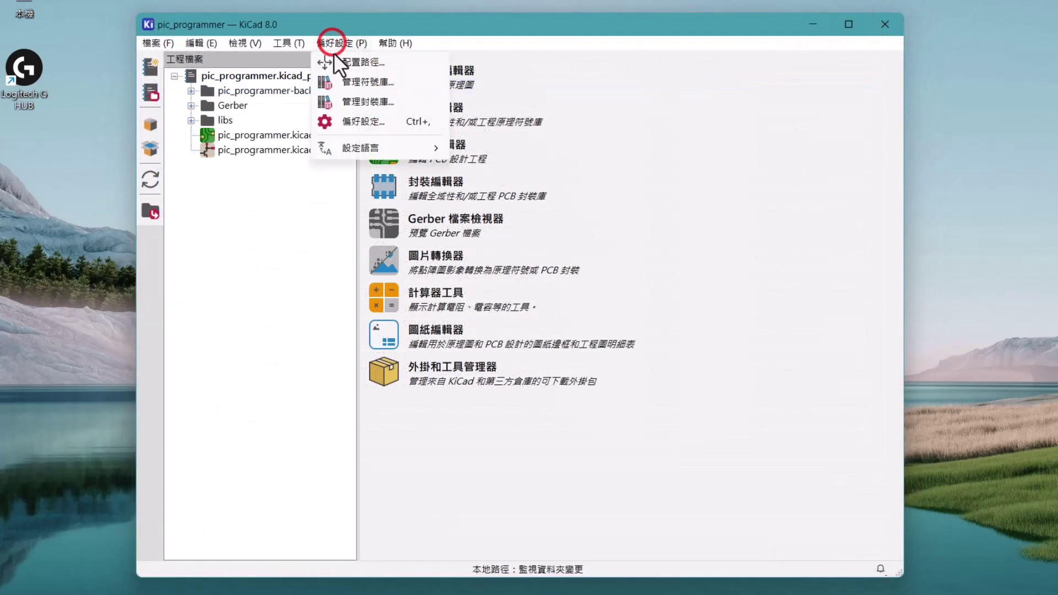
{"action": "left_click", "coordinate": [357, 102]}
{"action": "left_click_drag", "start_coordinate": [356, 98], "coordinate": [322, 45]}
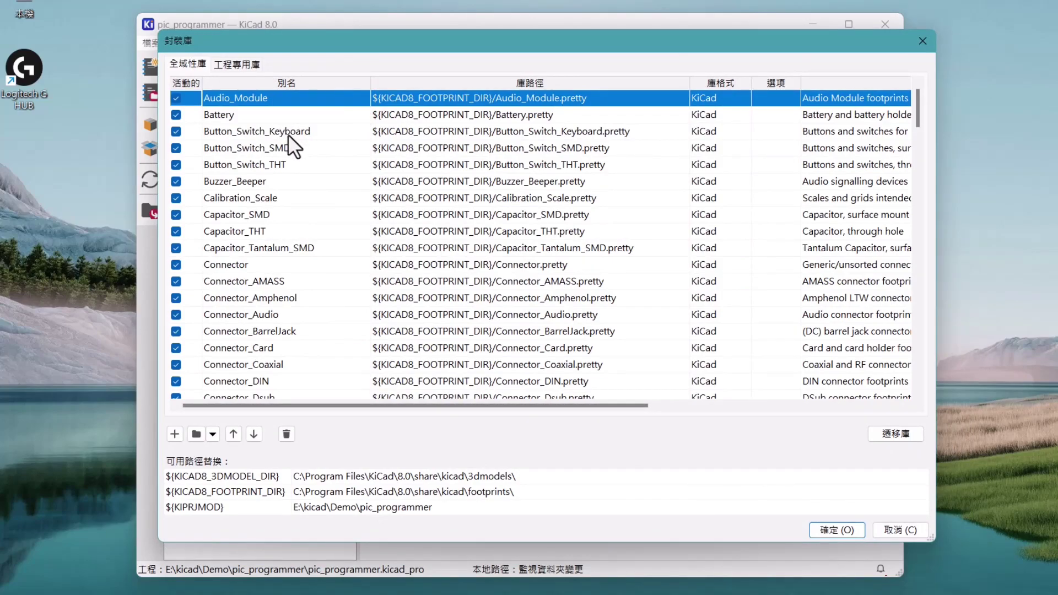
{"action": "left_click", "coordinate": [233, 62]}
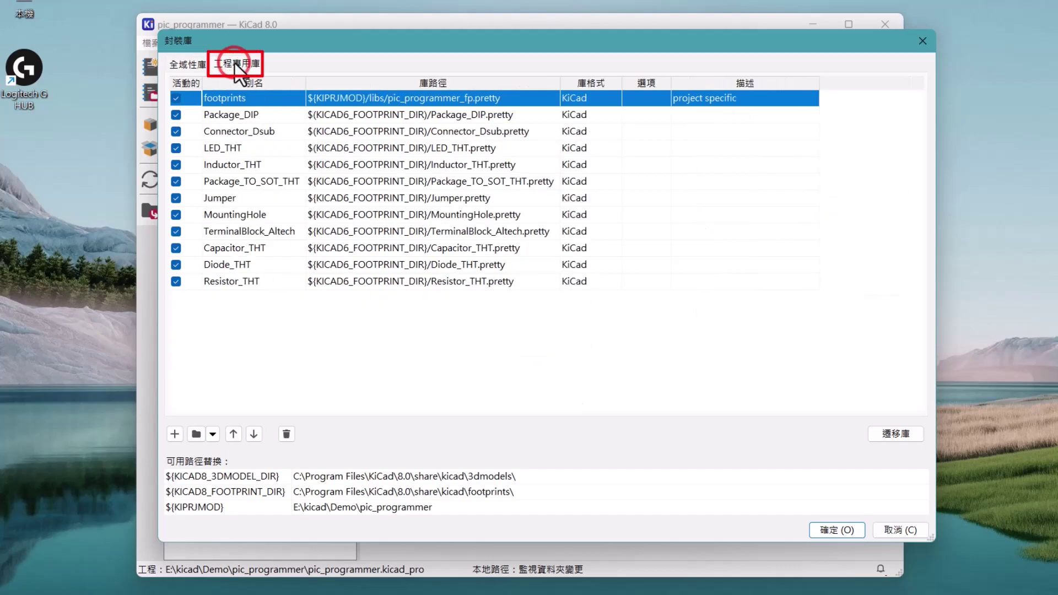
{"action": "left_click", "coordinate": [194, 64]}
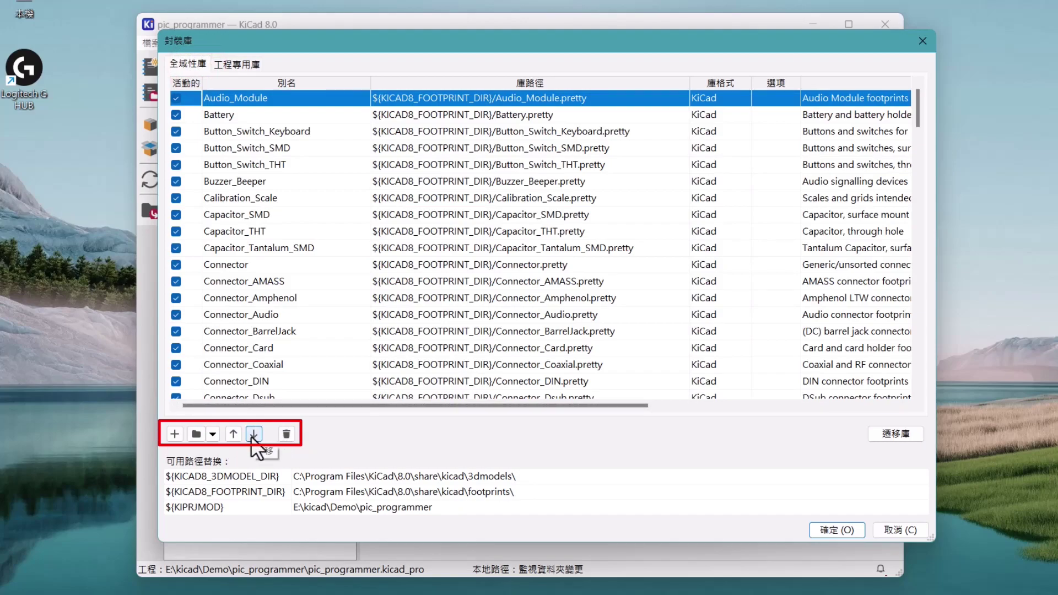
{"action": "left_click", "coordinate": [922, 41]}
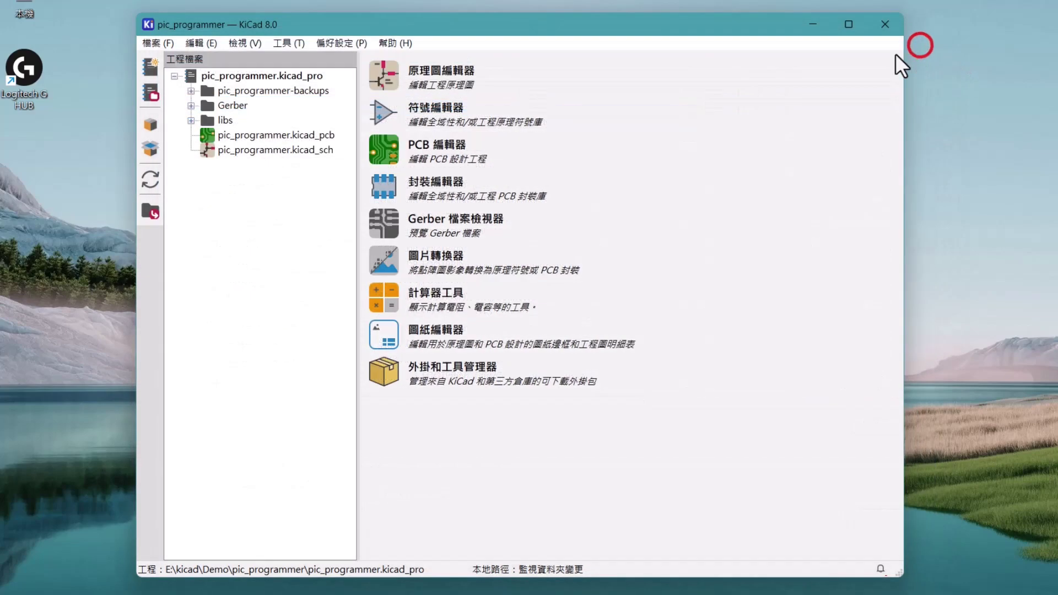
Step: Open the preferences and view the common, mouse and touchpad, hotkeys, and data collection settings
{"action": "left_click", "coordinate": [354, 45]}
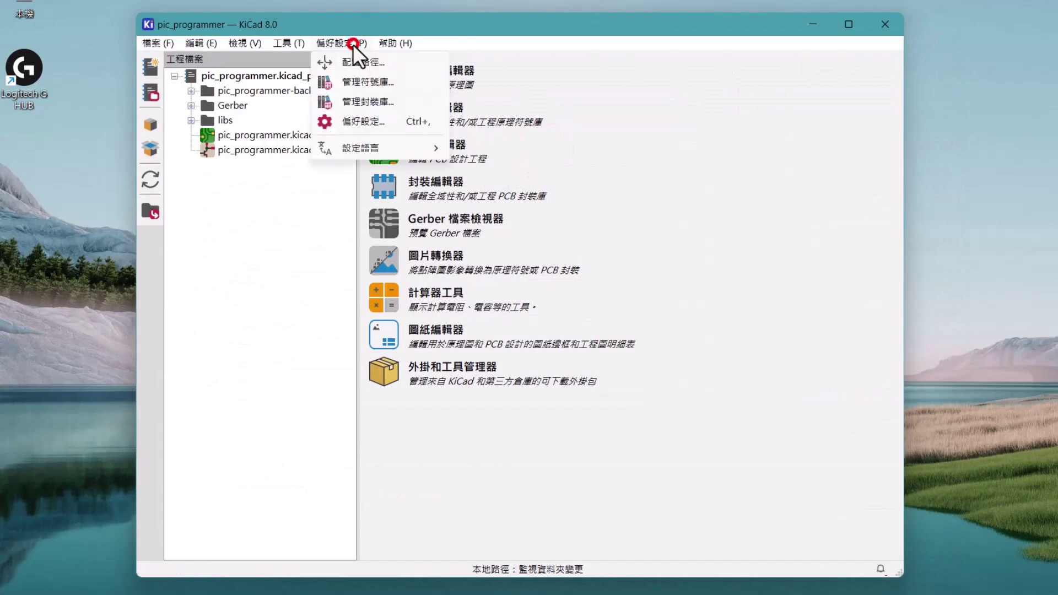
{"action": "left_click", "coordinate": [364, 118]}
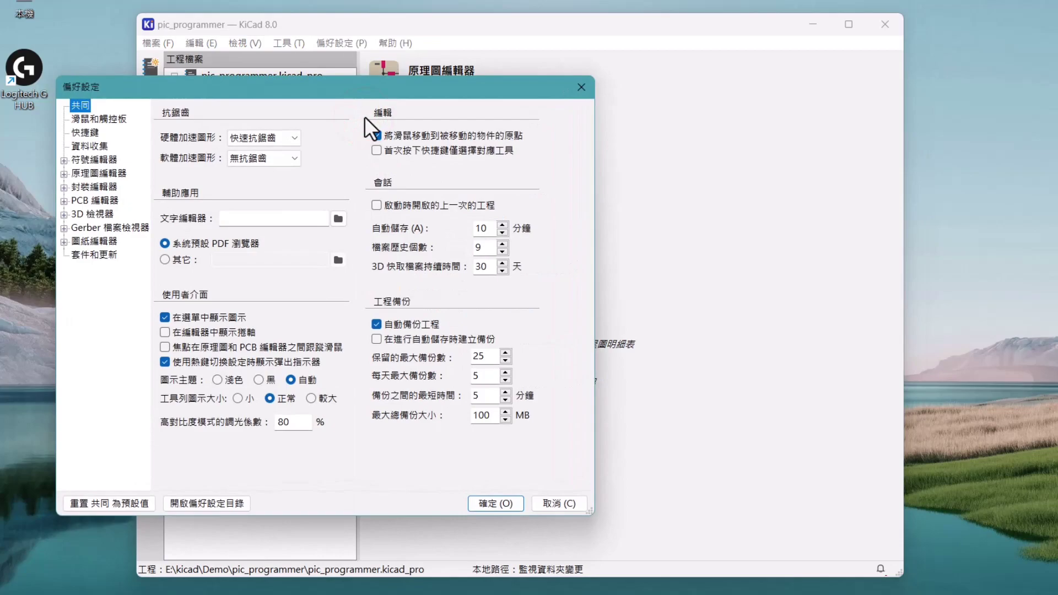
{"action": "left_click", "coordinate": [80, 116]}
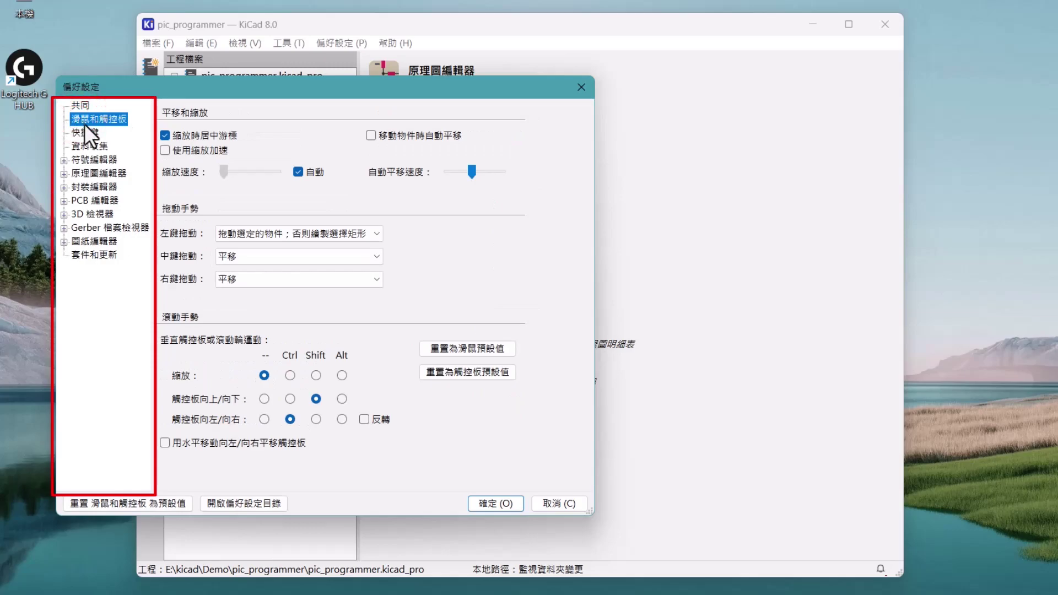
{"action": "left_click", "coordinate": [86, 131]}
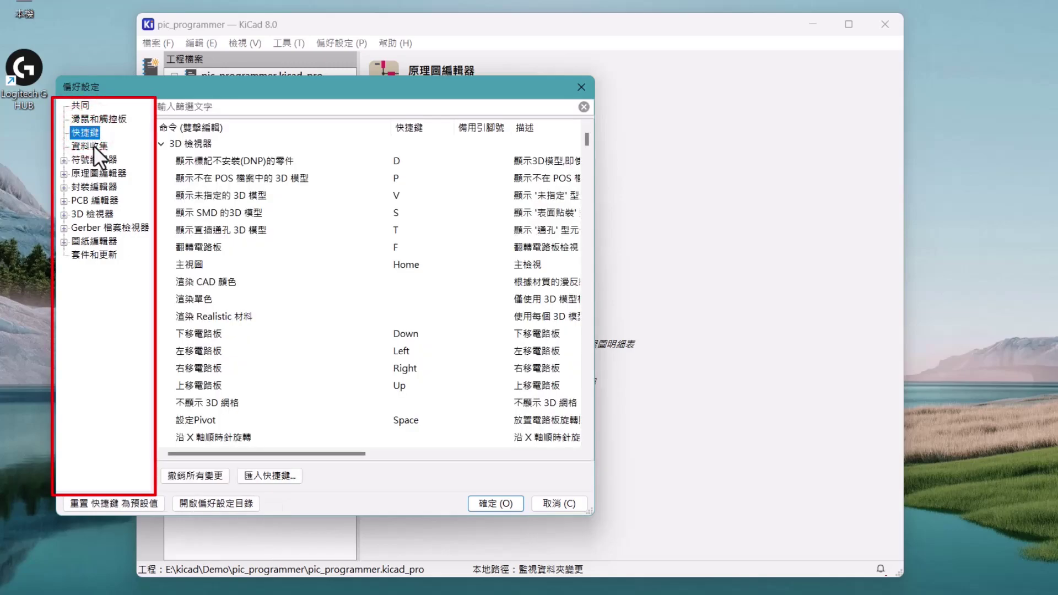
{"action": "left_click", "coordinate": [91, 146]}
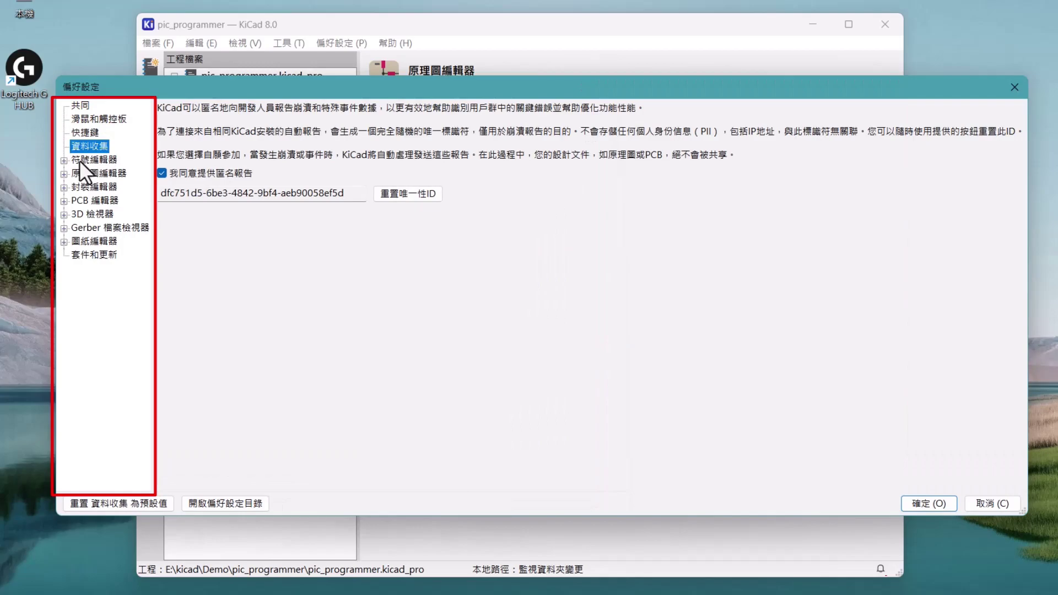
Step: View the display options of the symbol, schematic and footprint editors, collapsing each finished group in the preferences tree
{"action": "left_click", "coordinate": [79, 160]}
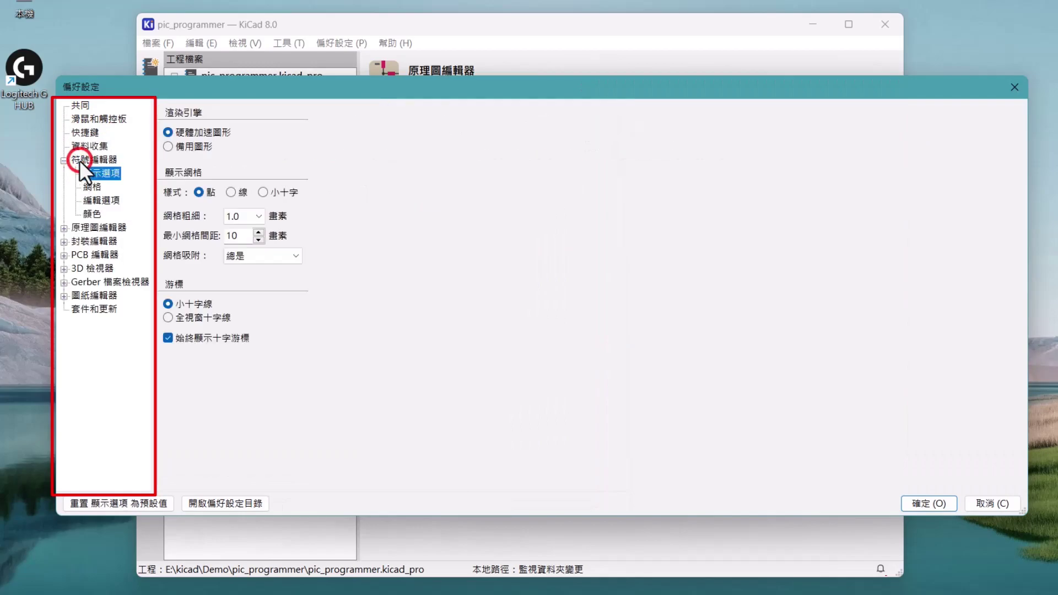
{"action": "left_click", "coordinate": [97, 227]}
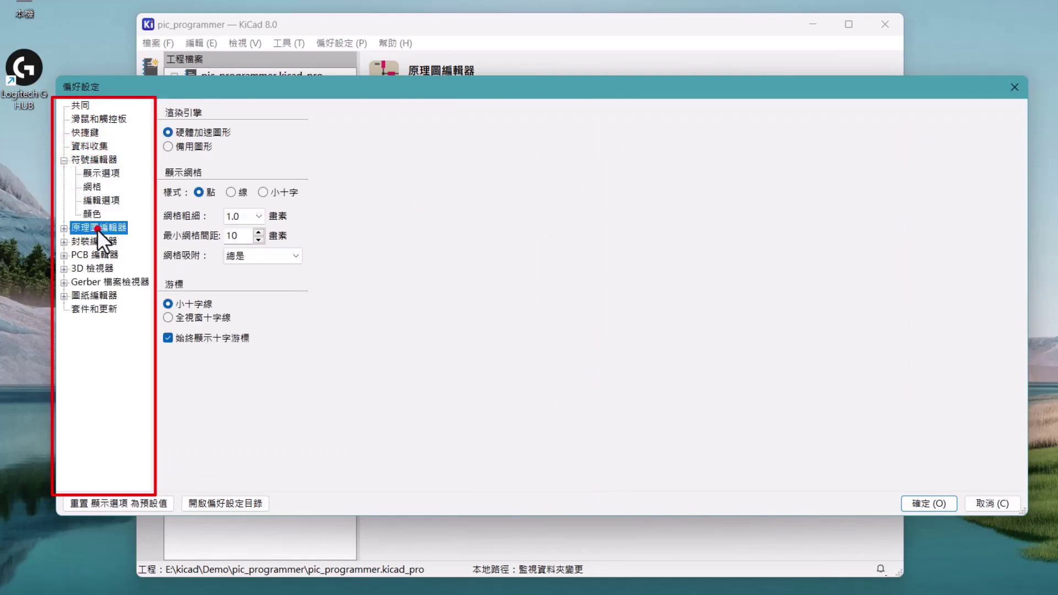
{"action": "left_click", "coordinate": [67, 161]}
{"action": "left_click", "coordinate": [105, 266]}
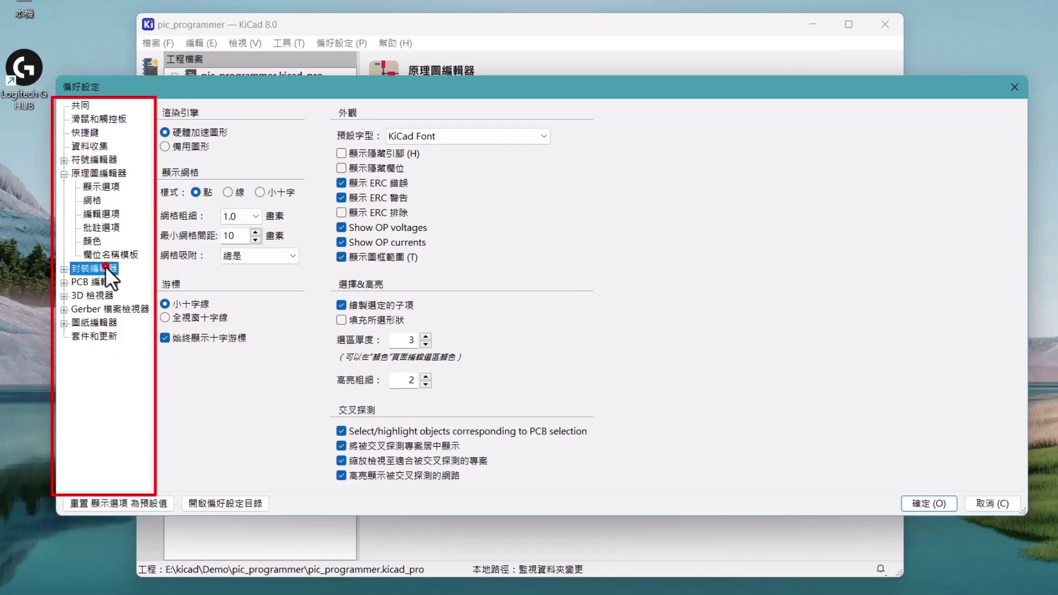
{"action": "left_click", "coordinate": [65, 174]}
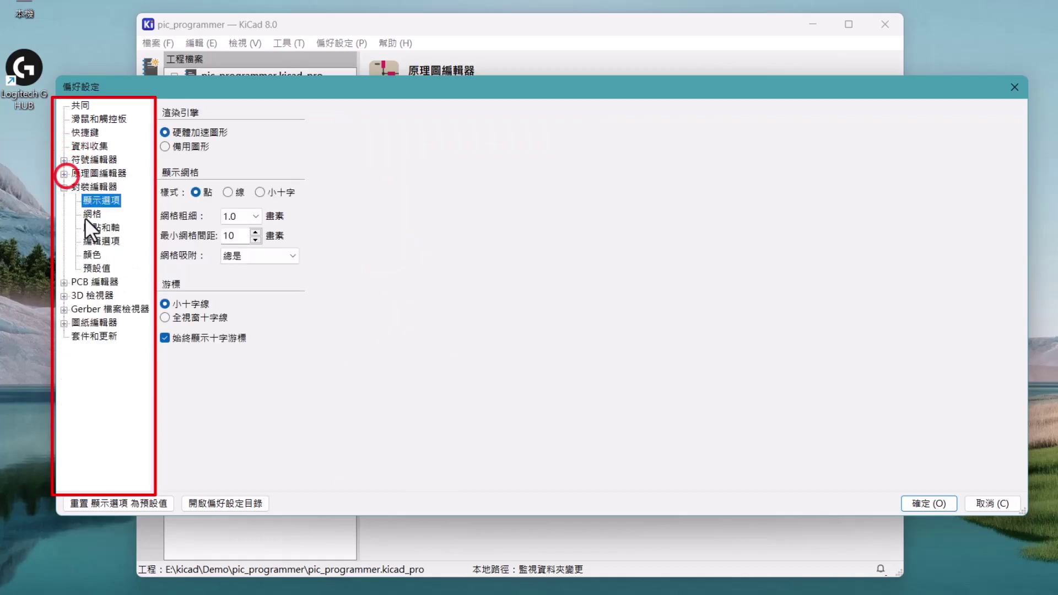
Step: View the PCB editor's display options and the 3D viewer's general settings, collapsing the footprint and PCB editor groups
{"action": "left_click", "coordinate": [102, 283]}
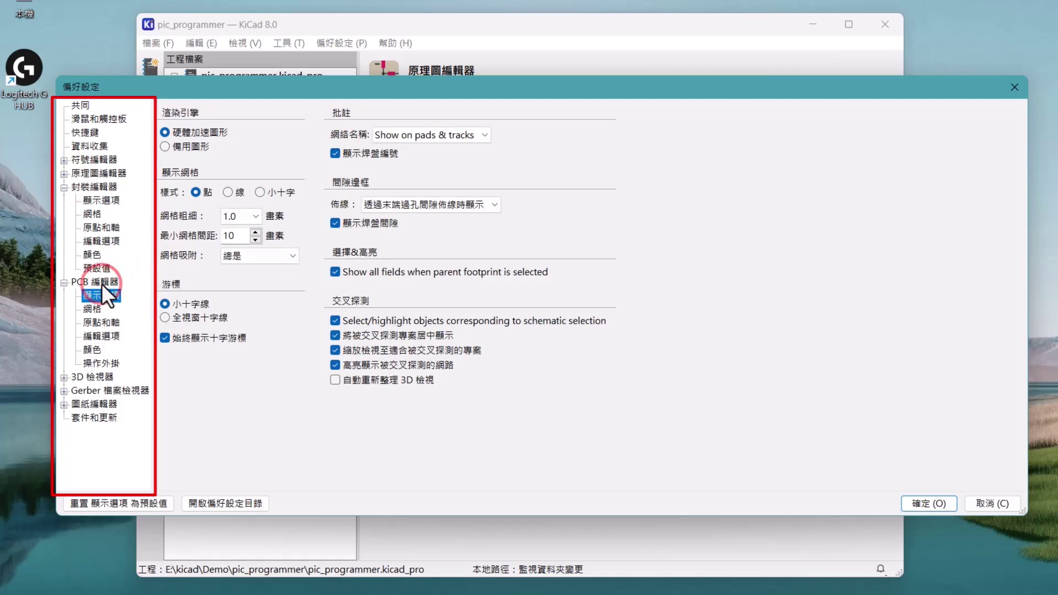
{"action": "left_click", "coordinate": [65, 188]}
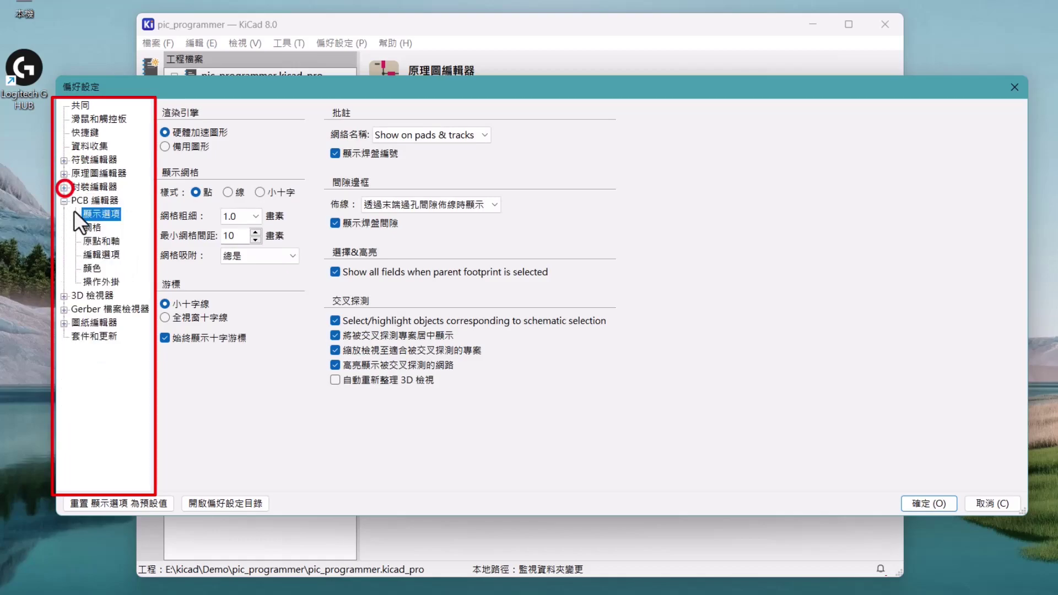
{"action": "left_click", "coordinate": [100, 293]}
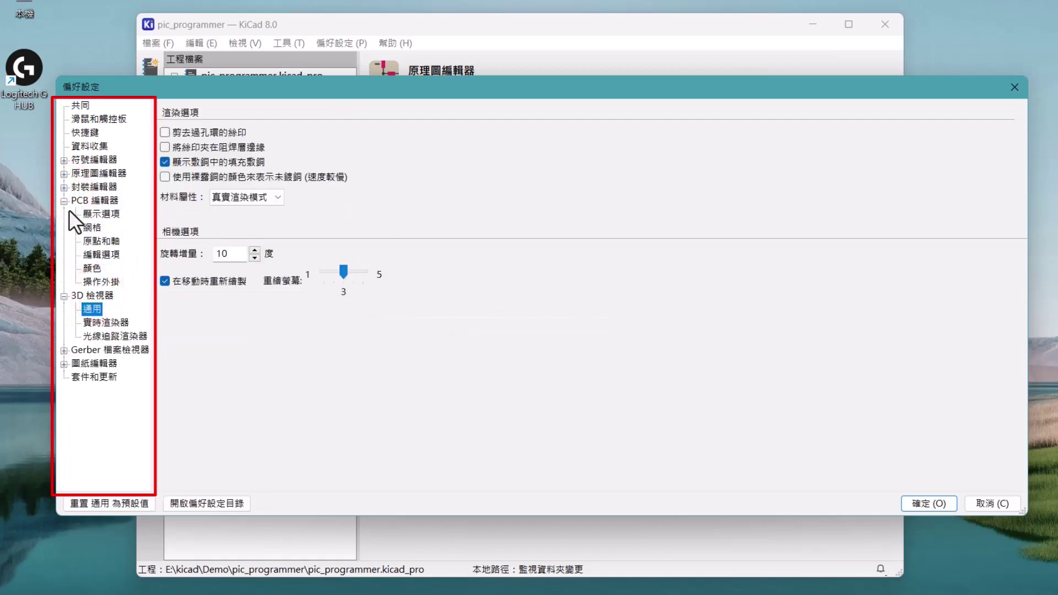
{"action": "left_click", "coordinate": [64, 200]}
Step: View the Gerber viewer, drawing sheet editor, and packages and updates settings, and close the preferences without changes
{"action": "left_click", "coordinate": [101, 268]}
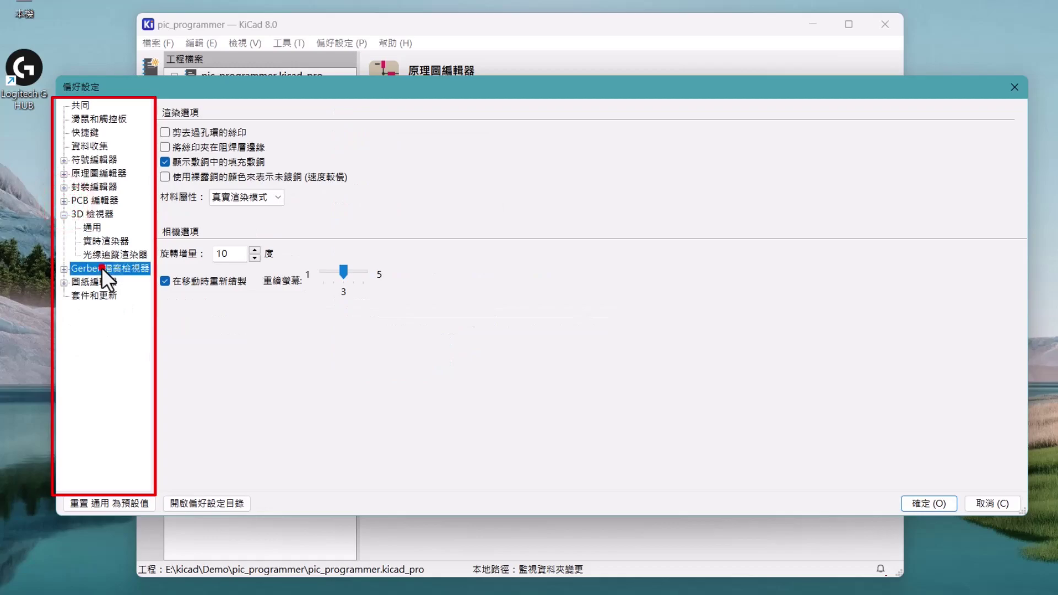
{"action": "left_click", "coordinate": [63, 214]}
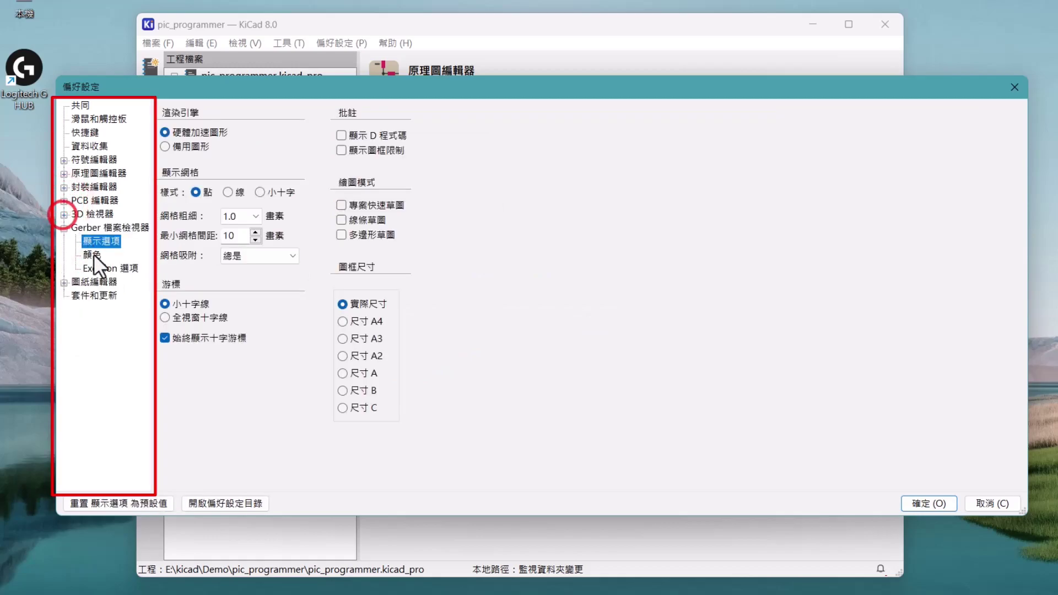
{"action": "left_click", "coordinate": [97, 280]}
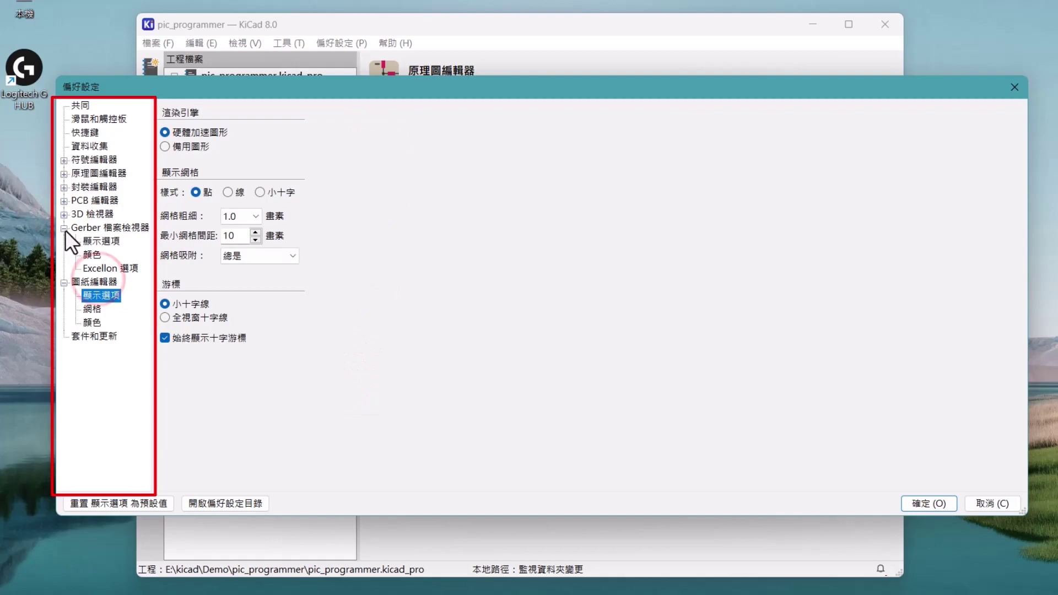
{"action": "left_click", "coordinate": [64, 228]}
{"action": "left_click", "coordinate": [94, 294]}
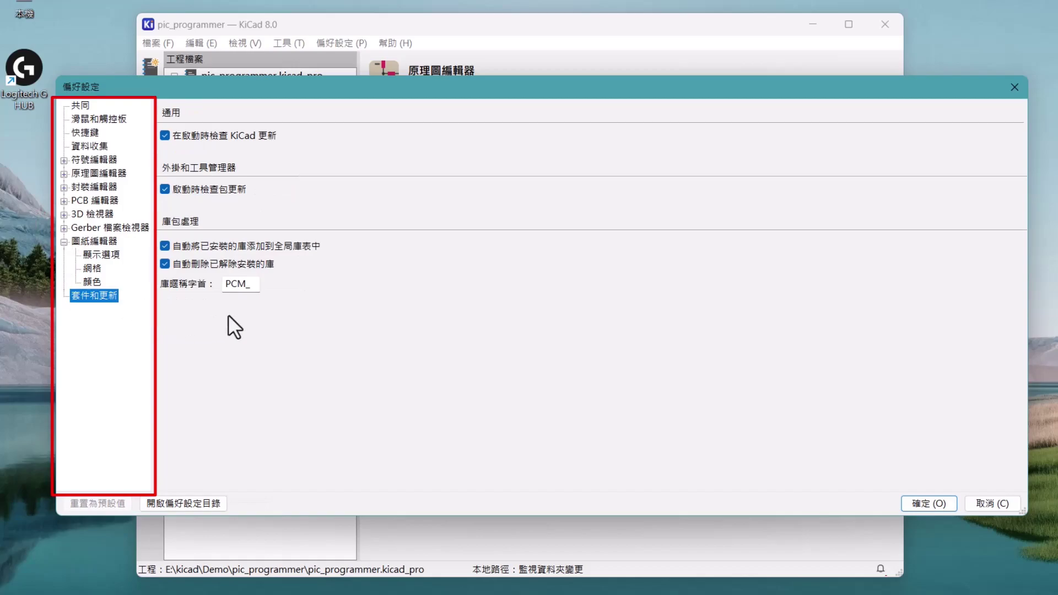
{"action": "left_click", "coordinate": [1020, 90]}
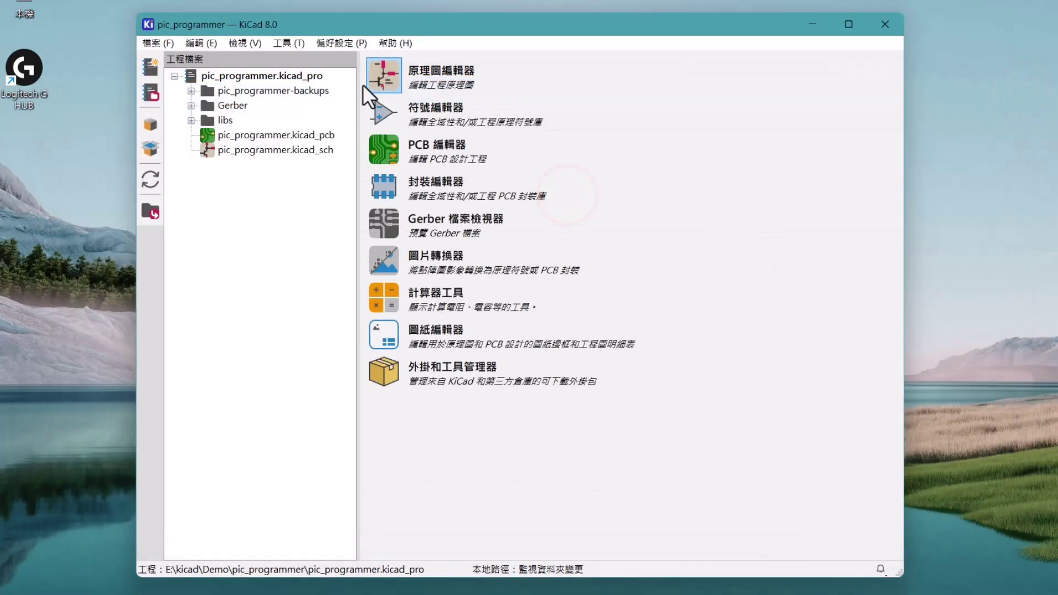
Step: Switch the interface language to English
{"action": "left_click", "coordinate": [340, 44]}
{"action": "left_click", "coordinate": [371, 149]}
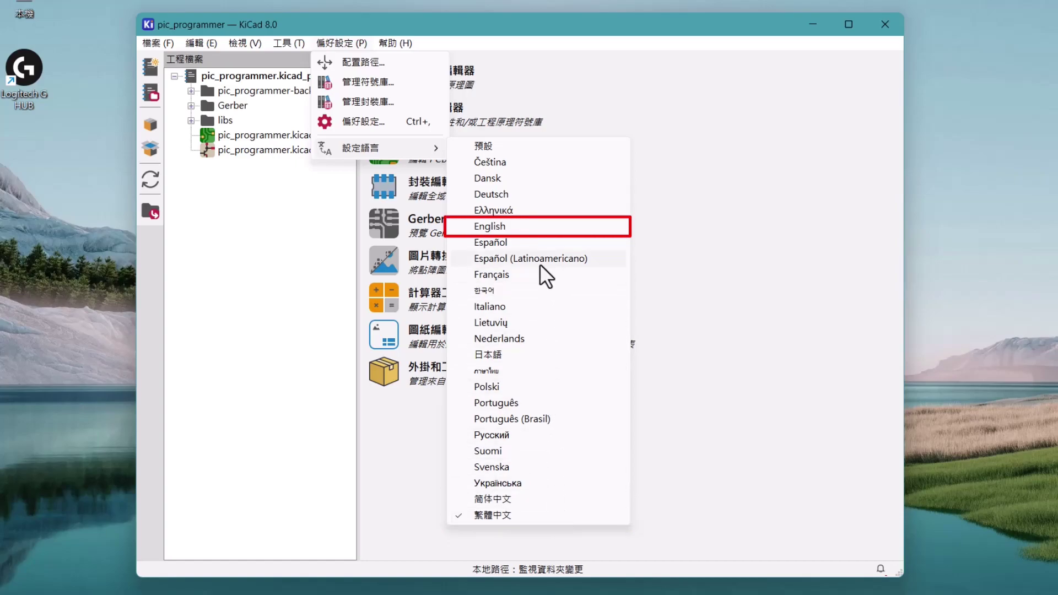
{"action": "left_click", "coordinate": [525, 231]}
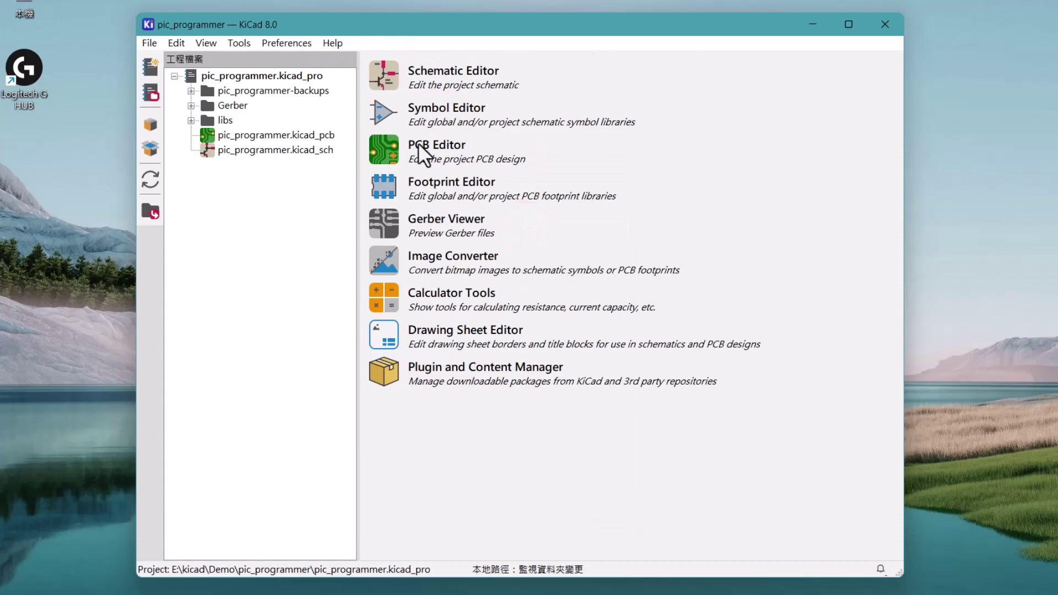
Step: Set the interface language back to Traditional Chinese (繁體中文)
{"action": "left_click", "coordinate": [303, 43]}
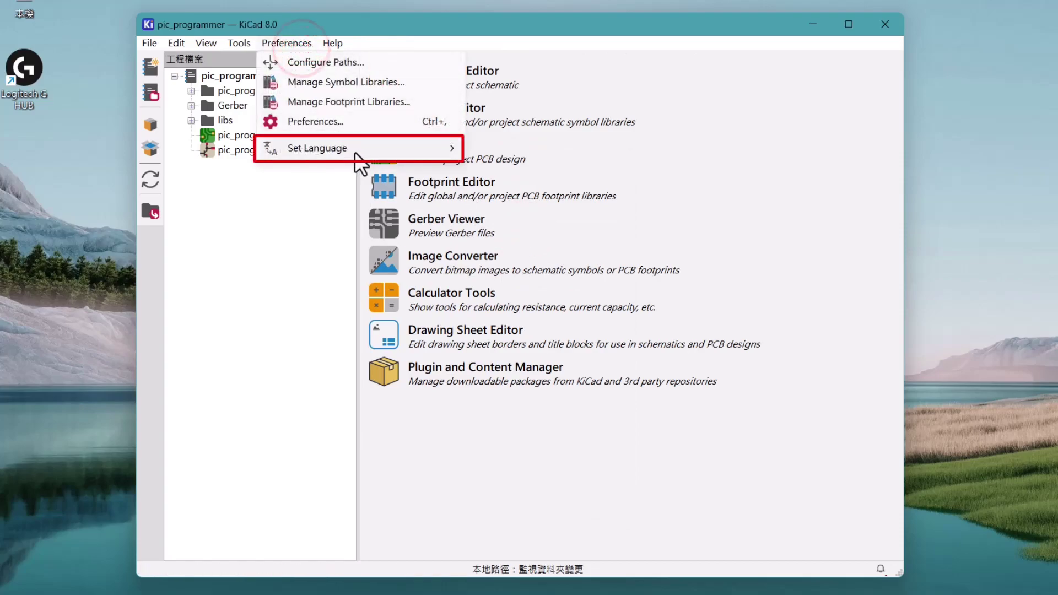
{"action": "left_click", "coordinate": [355, 149]}
{"action": "left_click", "coordinate": [544, 517]}
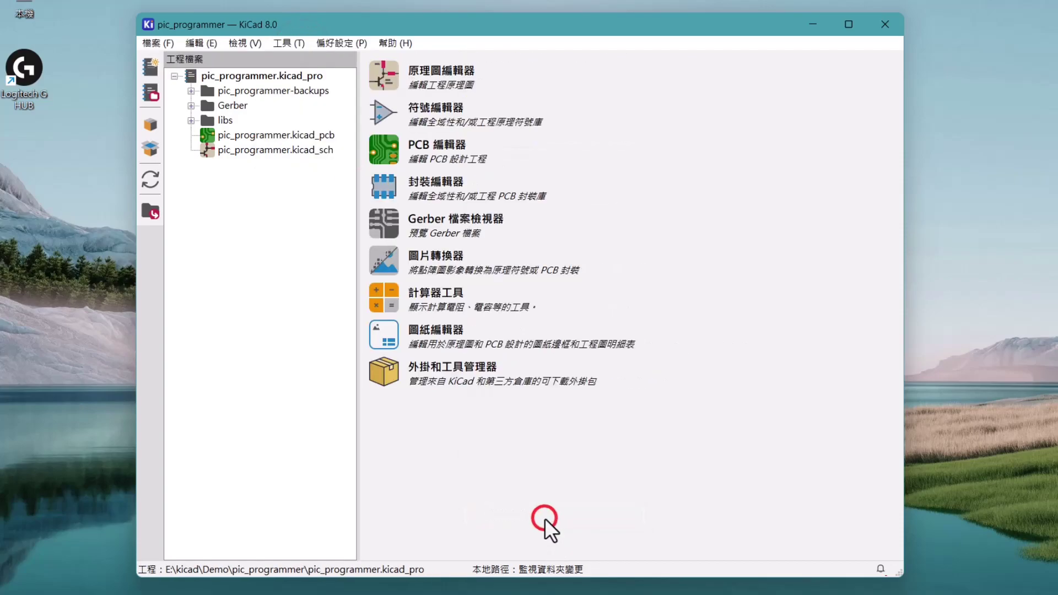